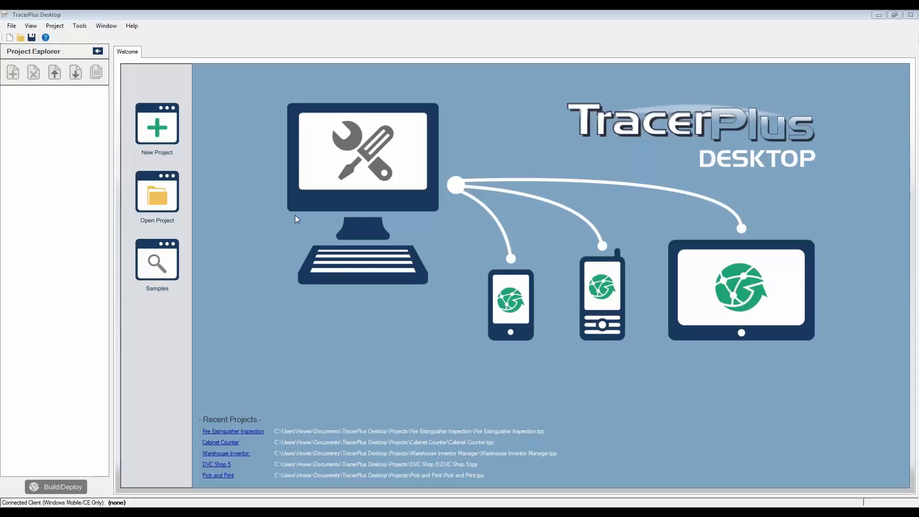
Start a new Project1 with its ten-field Session 01, and show the mirrored phone screen.
{"action": "left_click", "coordinate": [166, 148]}
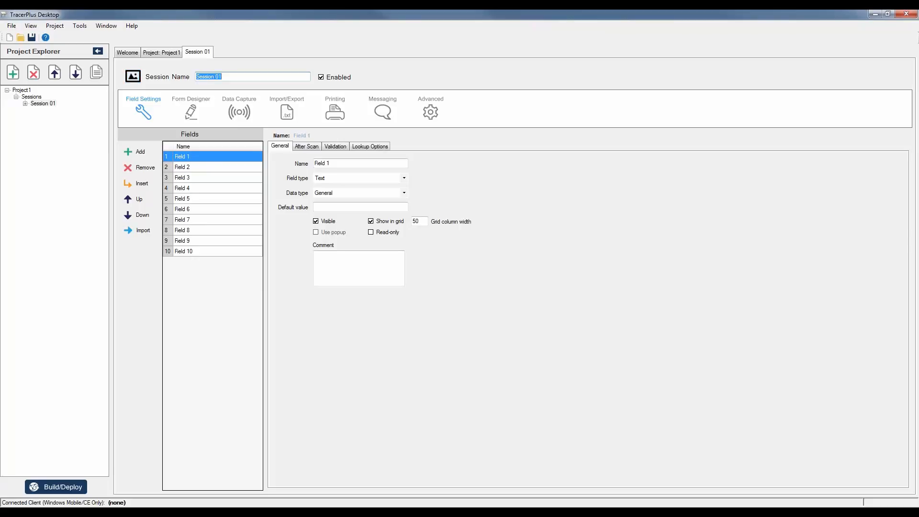
{"action": "left_click", "coordinate": [396, 508]}
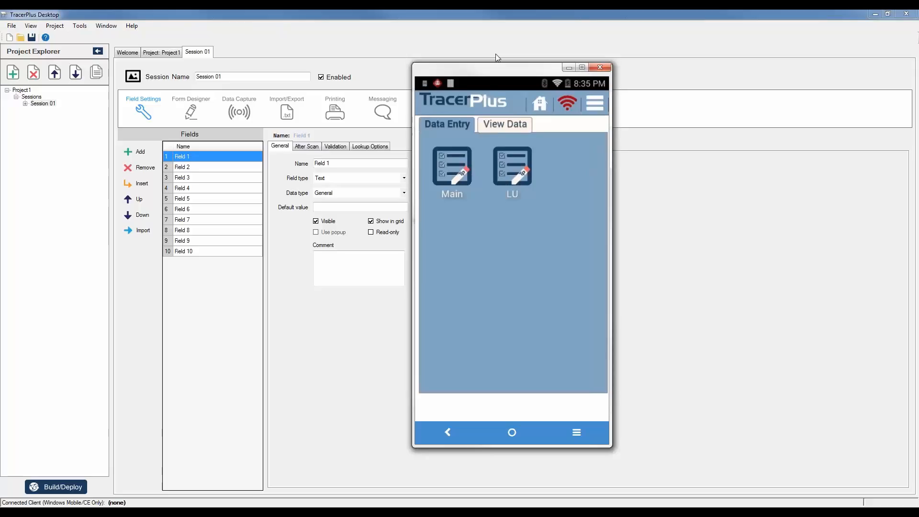
Drag the Vysor phone window to the right edge beside the field settings.
{"action": "left_click_drag", "start_coordinate": [499, 71], "coordinate": [542, 69]}
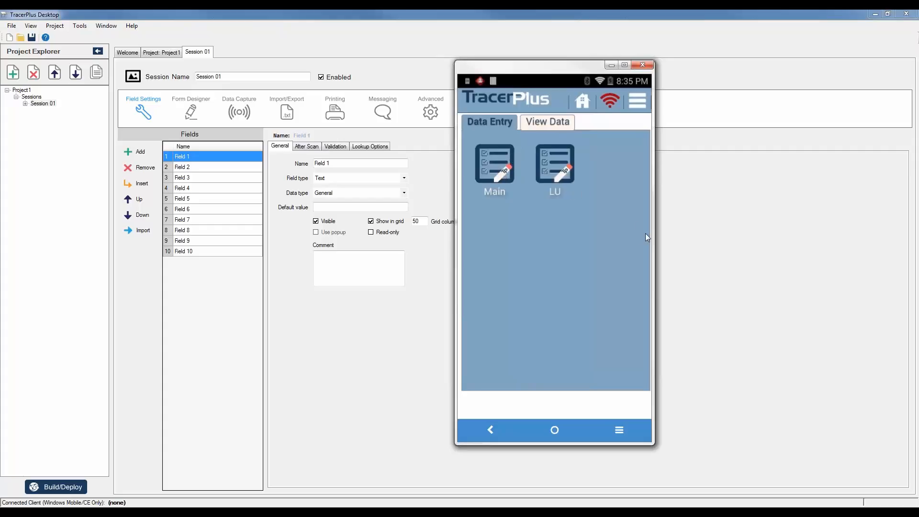
{"action": "left_click_drag", "start_coordinate": [594, 69], "coordinate": [716, 68]}
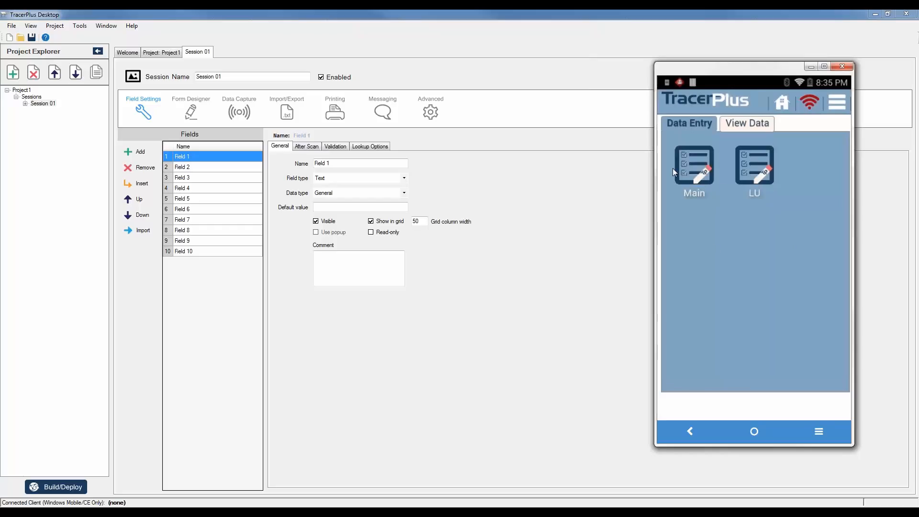
Add CPCL_Sample.rpt and Receipt.rpt as Session 01's print reports.
{"action": "left_click", "coordinate": [531, 354]}
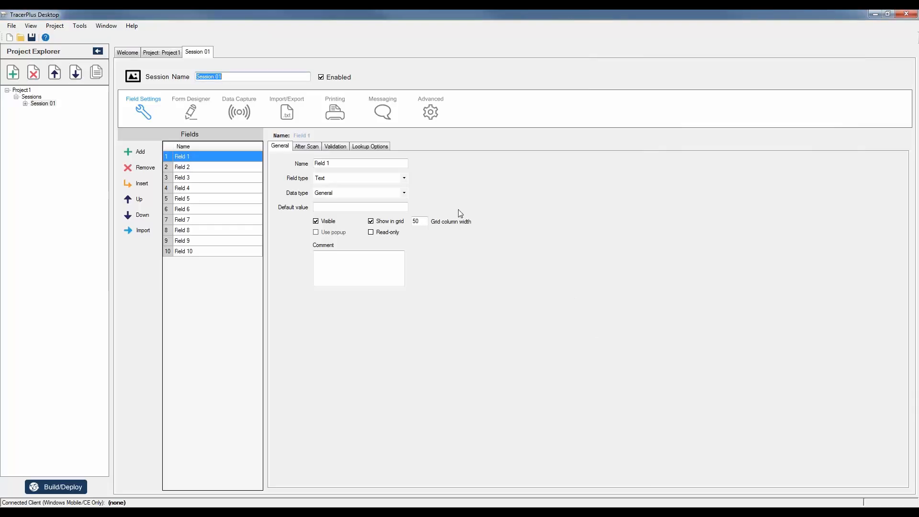
{"action": "left_click", "coordinate": [322, 106]}
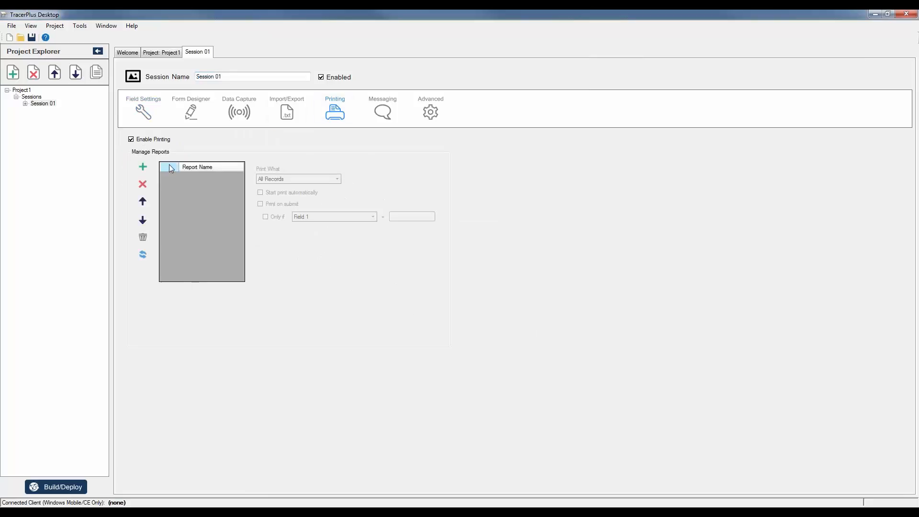
{"action": "left_click", "coordinate": [143, 167]}
{"action": "left_click", "coordinate": [143, 167]}
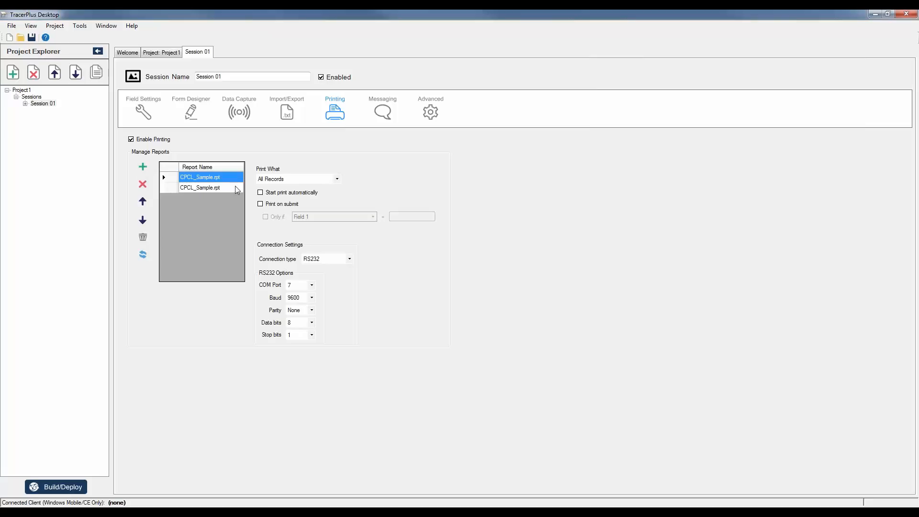
{"action": "left_click", "coordinate": [235, 189]}
{"action": "left_click", "coordinate": [237, 188]}
{"action": "left_click", "coordinate": [239, 187]}
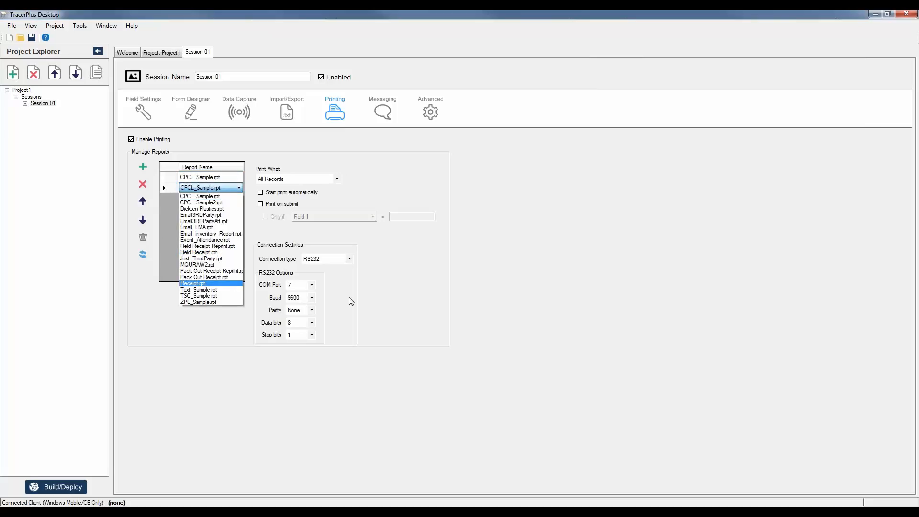
{"action": "left_click", "coordinate": [201, 284]}
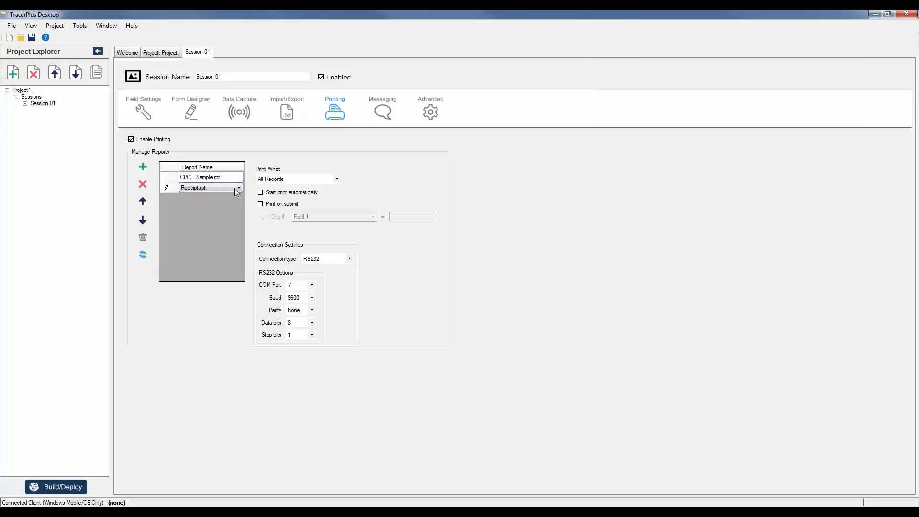
{"action": "left_click", "coordinate": [147, 113]}
Create the default ten-field form and place an enlarged new button on it.
{"action": "left_click", "coordinate": [191, 113]}
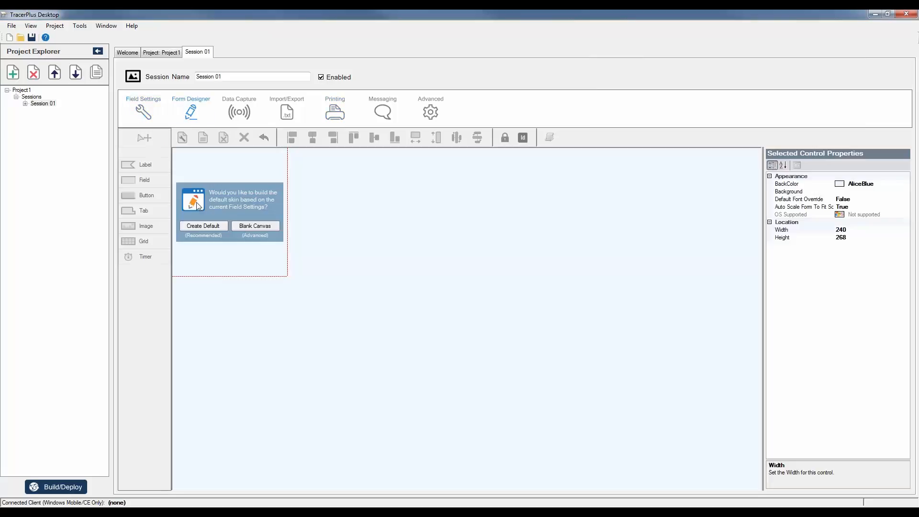
{"action": "left_click", "coordinate": [214, 229]}
{"action": "left_click", "coordinate": [145, 195]}
{"action": "left_click", "coordinate": [357, 202]}
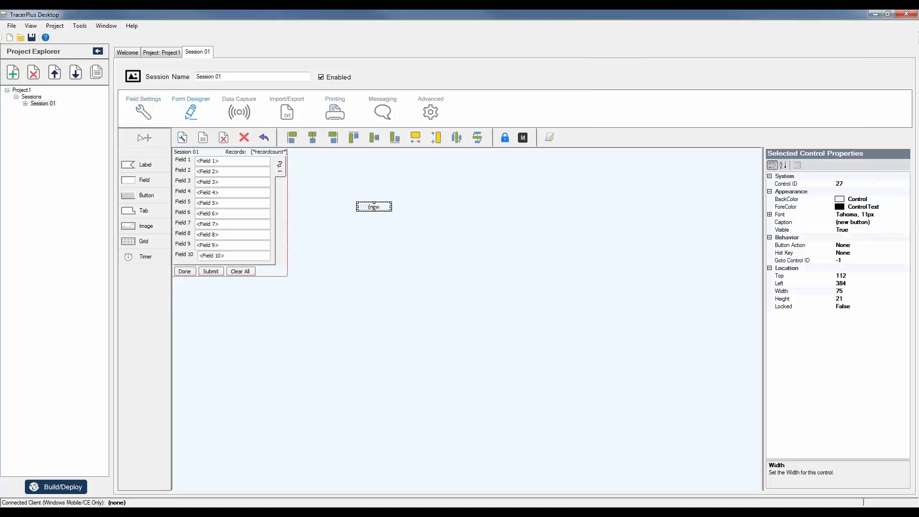
{"action": "mouse_move", "coordinate": [392, 212]}
{"action": "left_mouse_down"}
{"action": "mouse_move", "coordinate": [421, 235]}
{"action": "mouse_move", "coordinate": [380, 218]}
{"action": "left_mouse_up"}
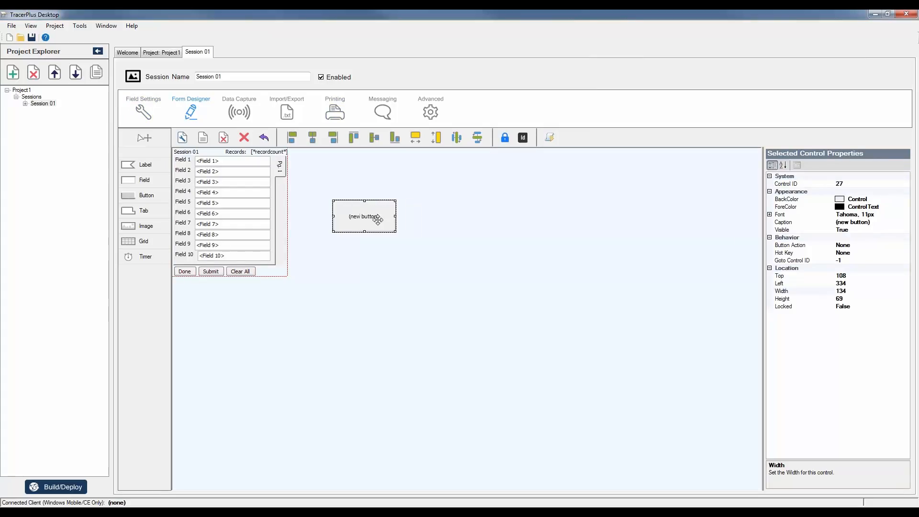
Set the button's action to Print with Receipt.rpt as its report.
{"action": "left_click", "coordinate": [888, 245]}
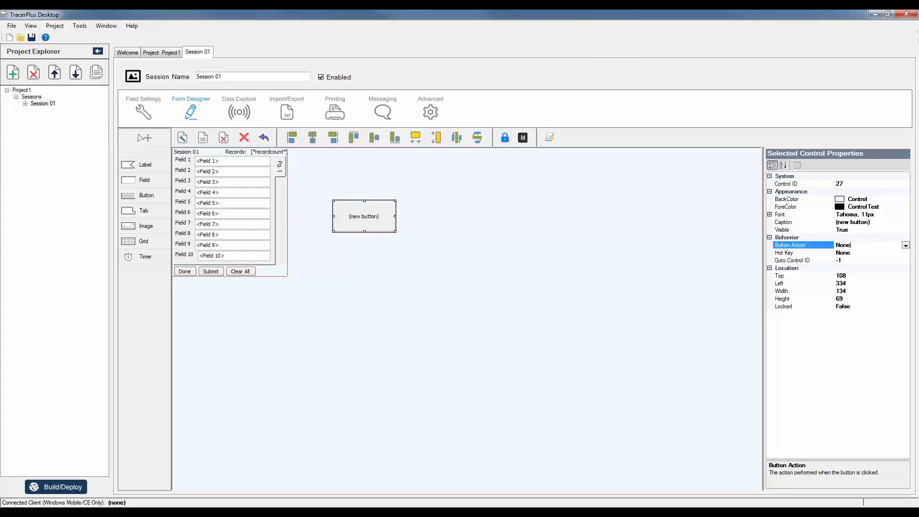
{"action": "left_click", "coordinate": [905, 245]}
{"action": "mouse_move", "coordinate": [909, 271]}
{"action": "left_mouse_down"}
{"action": "mouse_move", "coordinate": [912, 301]}
{"action": "mouse_move", "coordinate": [906, 268]}
{"action": "left_mouse_up"}
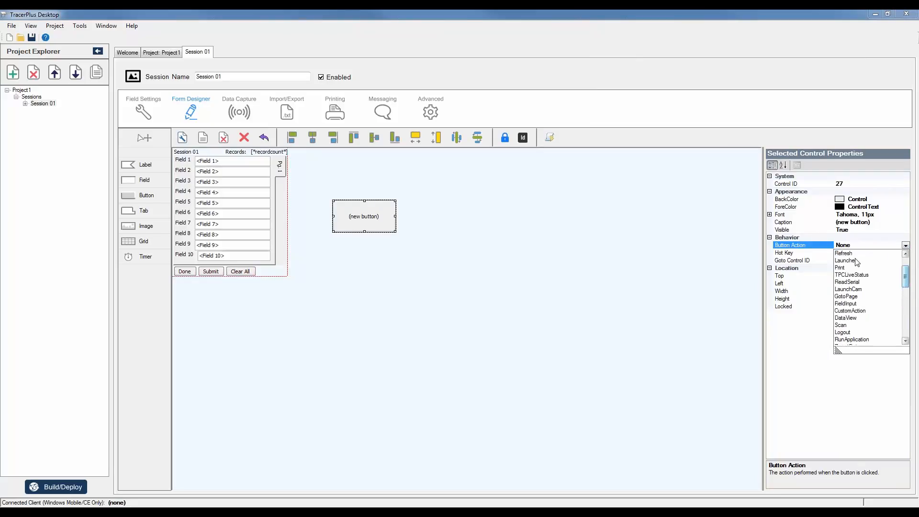
{"action": "left_click", "coordinate": [846, 271]}
{"action": "left_click", "coordinate": [848, 269]}
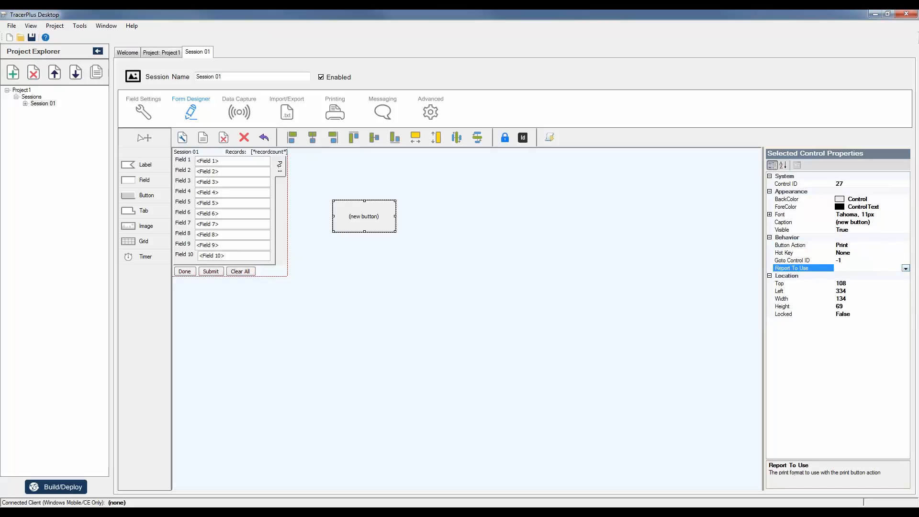
{"action": "left_click", "coordinate": [852, 269]}
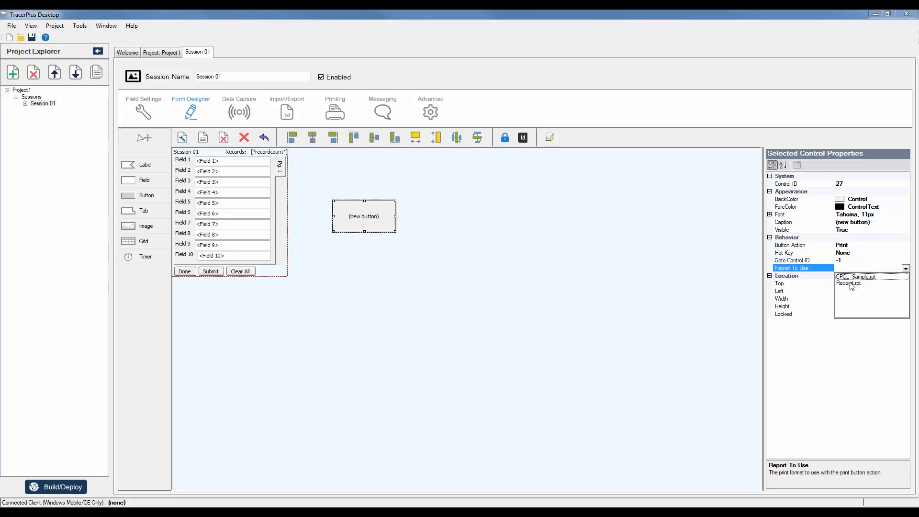
{"action": "left_click", "coordinate": [850, 284]}
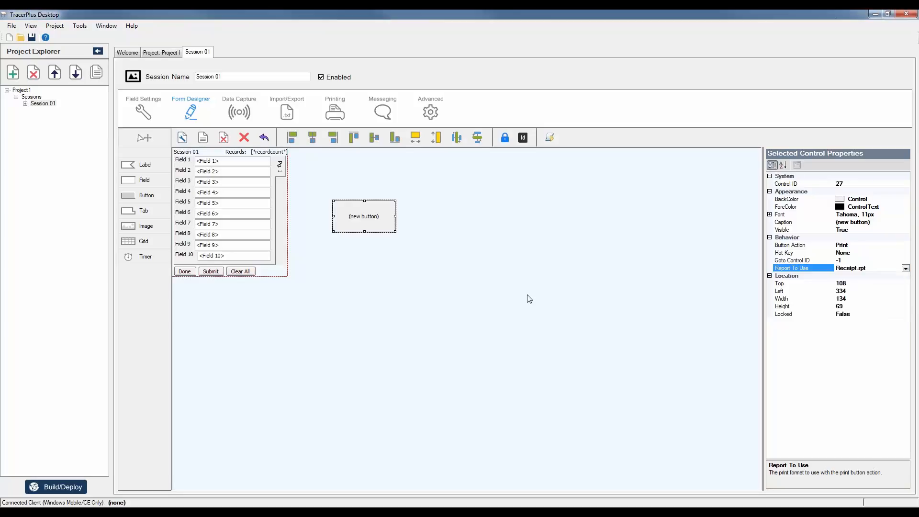
{"action": "left_click", "coordinate": [526, 298]}
Move the print button up beside the form's fields.
{"action": "left_click", "coordinate": [335, 114]}
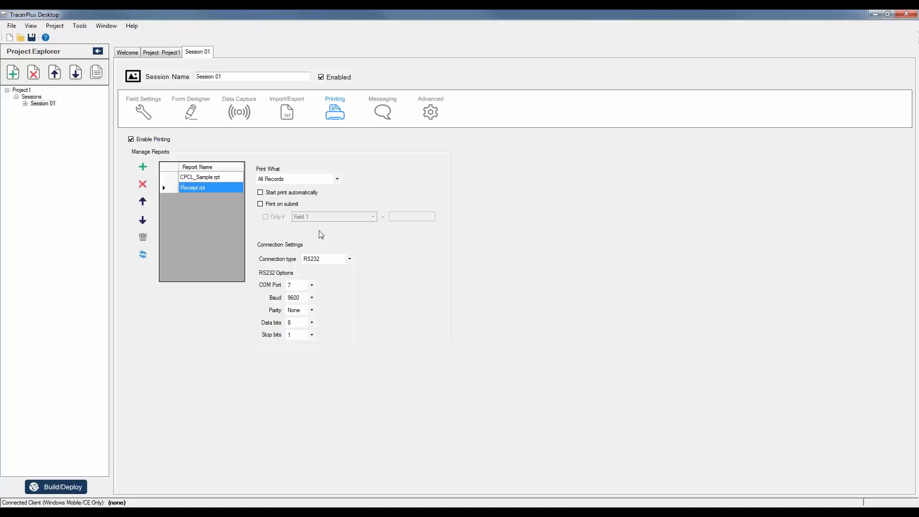
{"action": "left_click", "coordinate": [151, 114]}
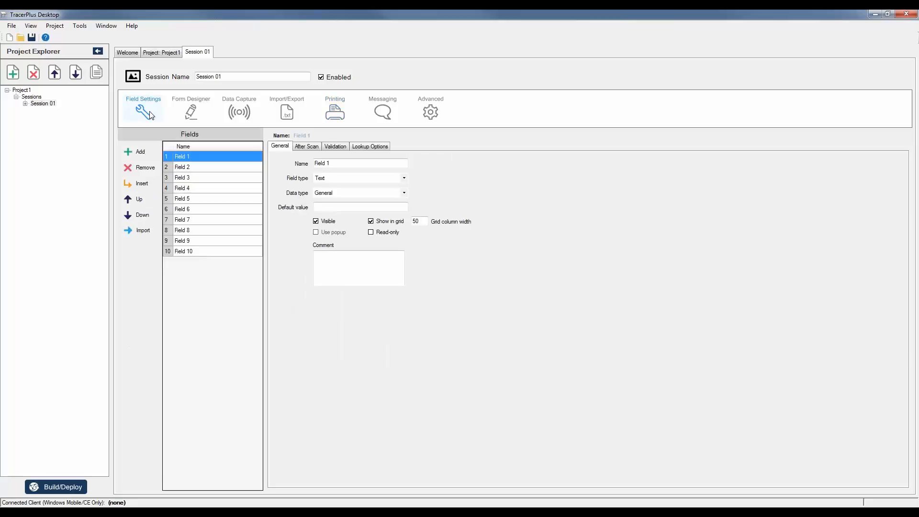
{"action": "left_click", "coordinate": [194, 112]}
{"action": "left_click", "coordinate": [360, 210]}
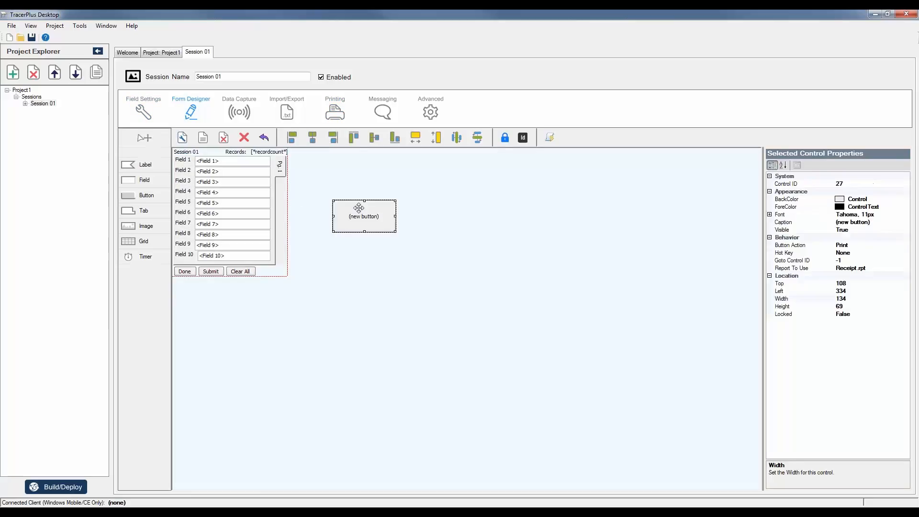
{"action": "left_click_drag", "start_coordinate": [377, 212], "coordinate": [346, 170]}
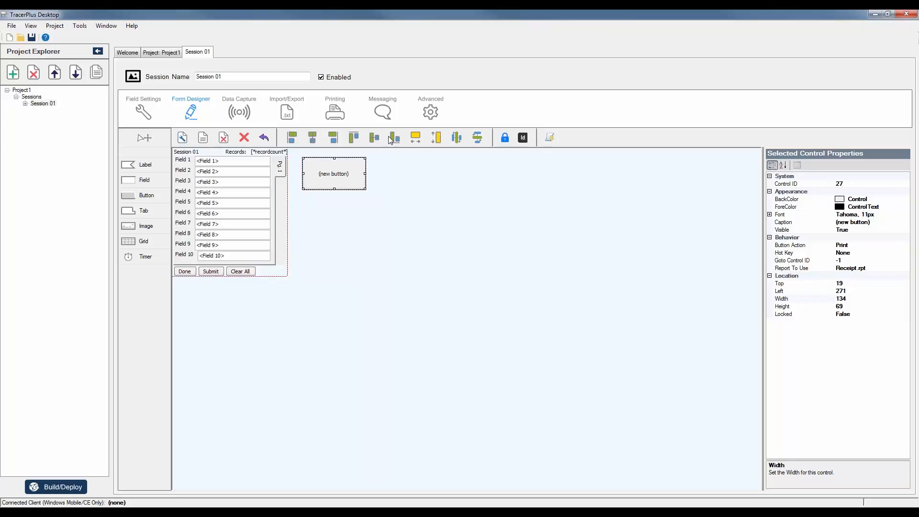
{"action": "left_click", "coordinate": [381, 113]}
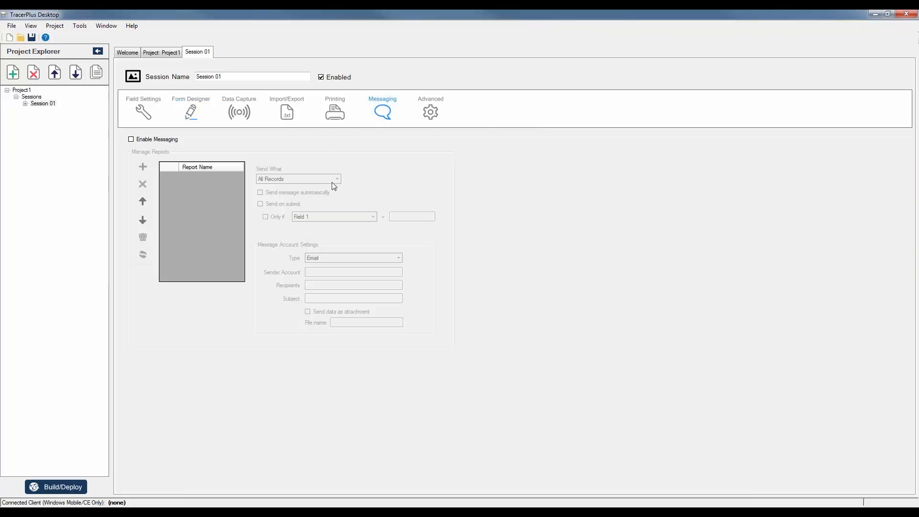
Enable messaging for Session 01 with the ACMANAGE.rpt report, then return to field settings.
{"action": "left_click", "coordinate": [156, 141]}
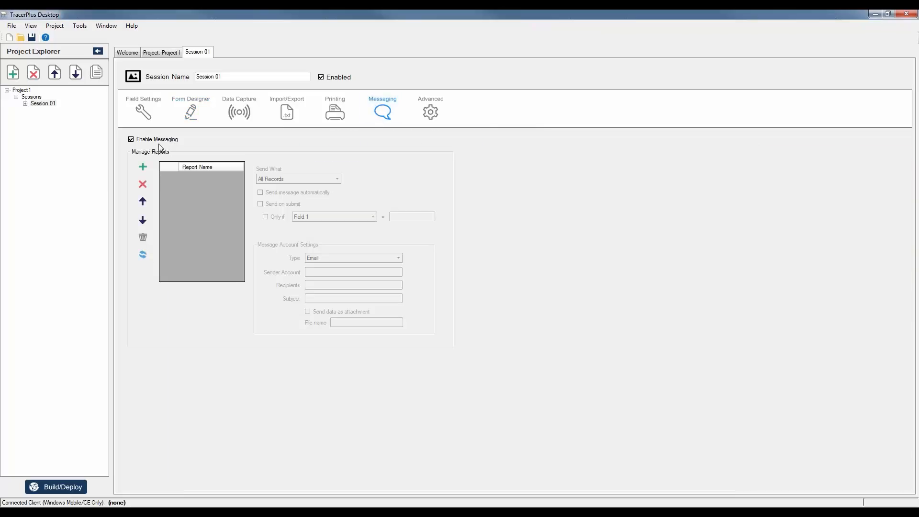
{"action": "left_click", "coordinate": [148, 169]}
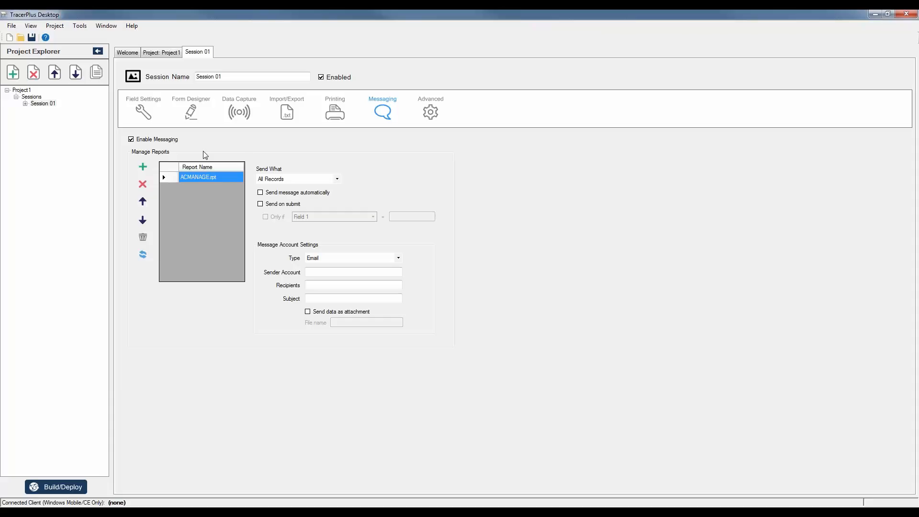
{"action": "left_click", "coordinate": [148, 111]}
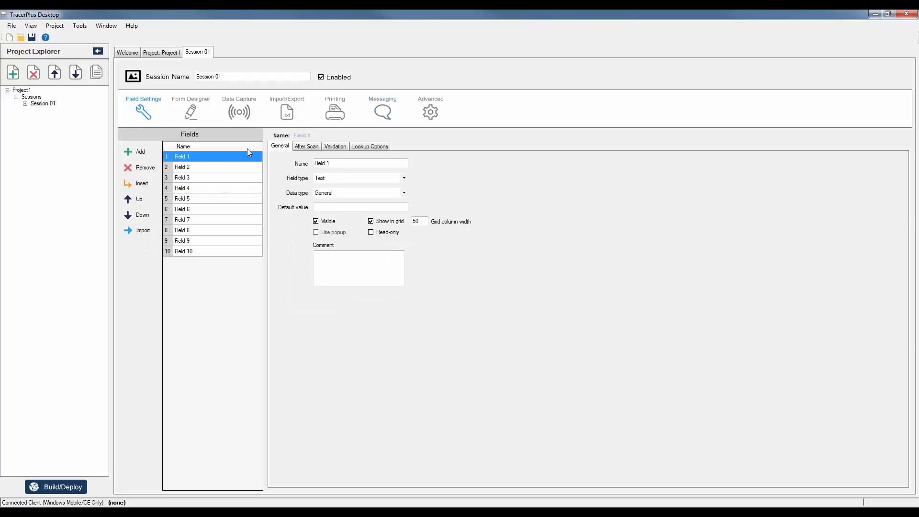
Give Field 1 an '=' comparison validation that is case insensitive.
{"action": "left_click", "coordinate": [339, 147]}
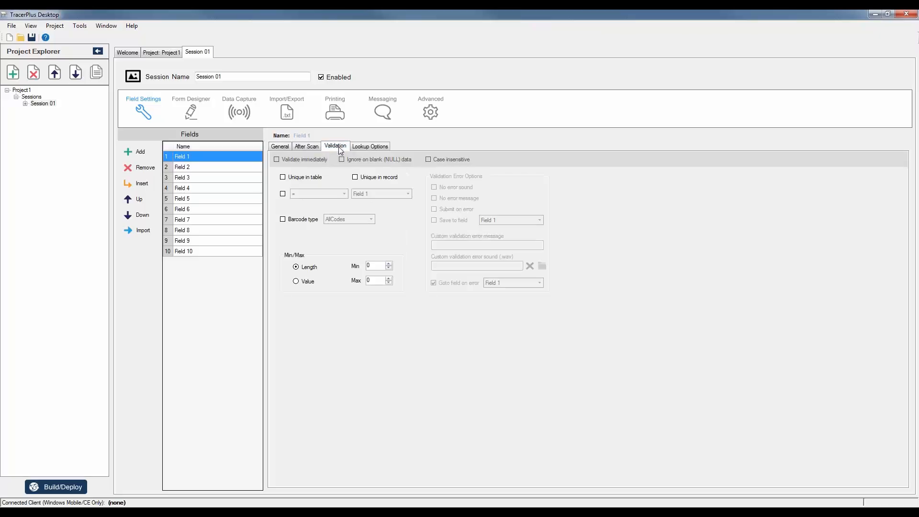
{"action": "left_click", "coordinate": [283, 193]}
{"action": "left_click", "coordinate": [428, 159]}
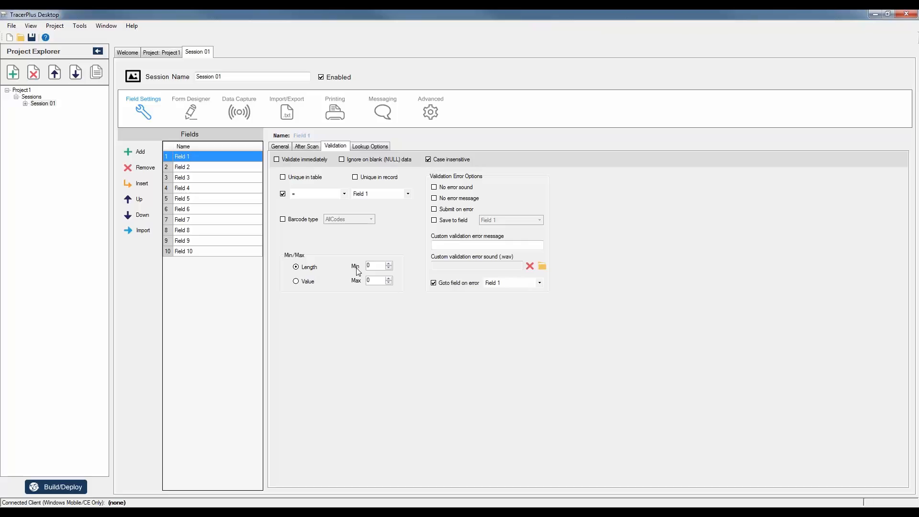
Check the mirrored phone, then return to TracerPlus's Welcome page.
{"action": "left_click", "coordinate": [361, 512]}
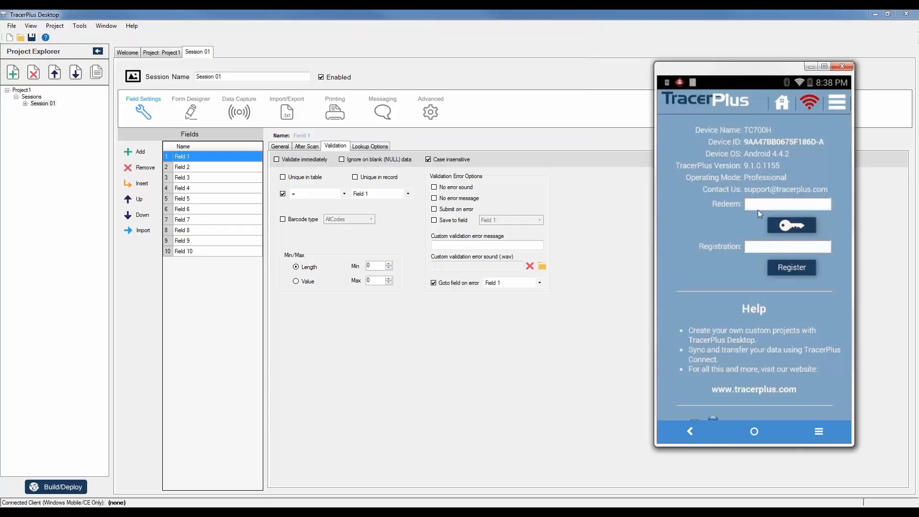
{"action": "left_click", "coordinate": [605, 338]}
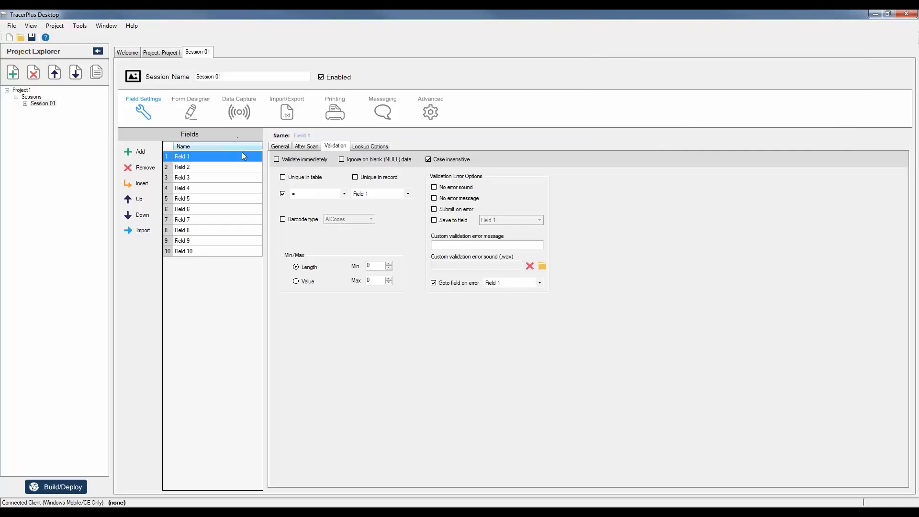
{"action": "left_click", "coordinate": [151, 53]}
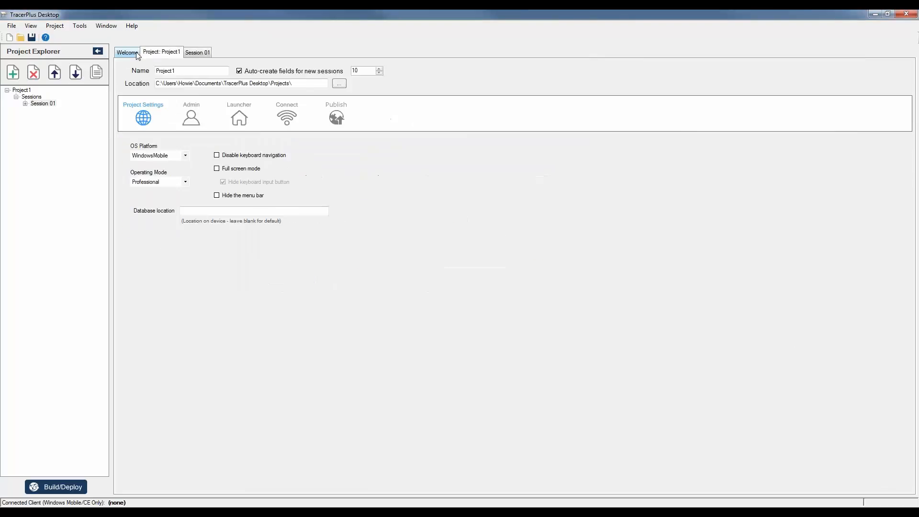
{"action": "left_click", "coordinate": [137, 53]}
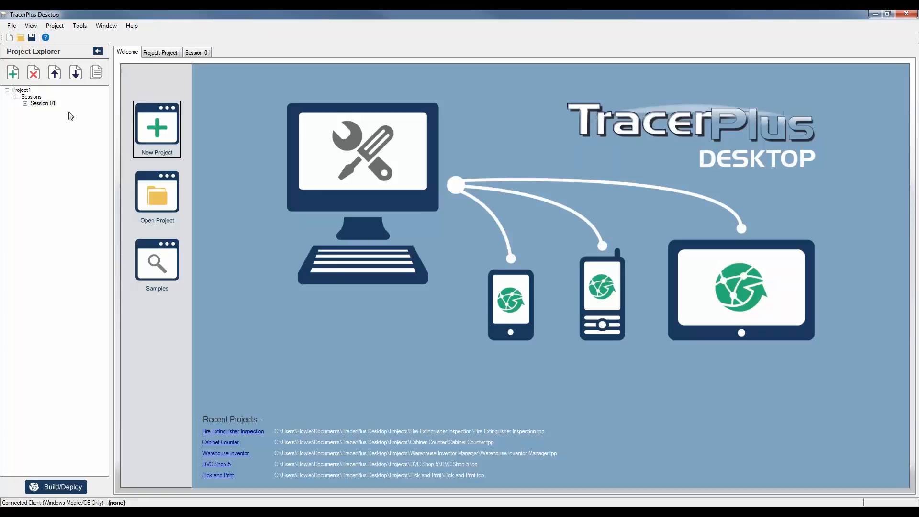
Add the Fire Inspection session from the ACME Test project file into Project1.
{"action": "left_click", "coordinate": [14, 28]}
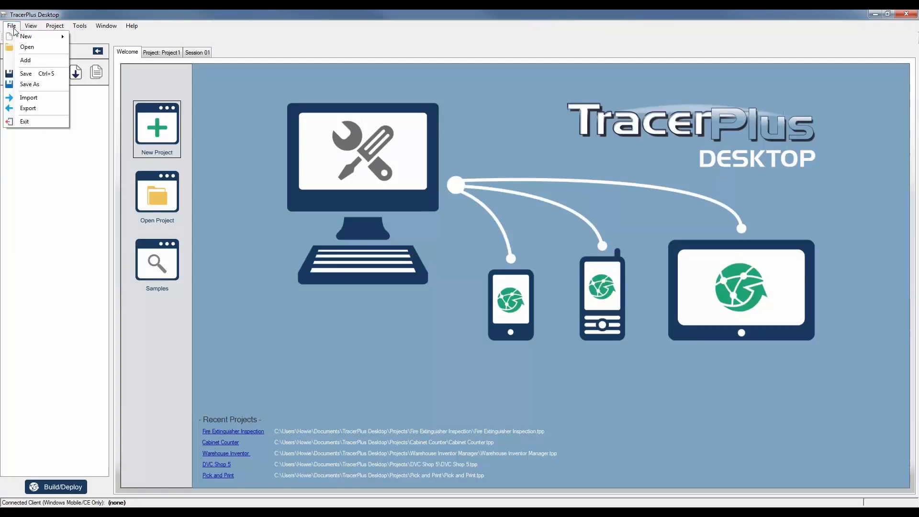
{"action": "left_click", "coordinate": [26, 61]}
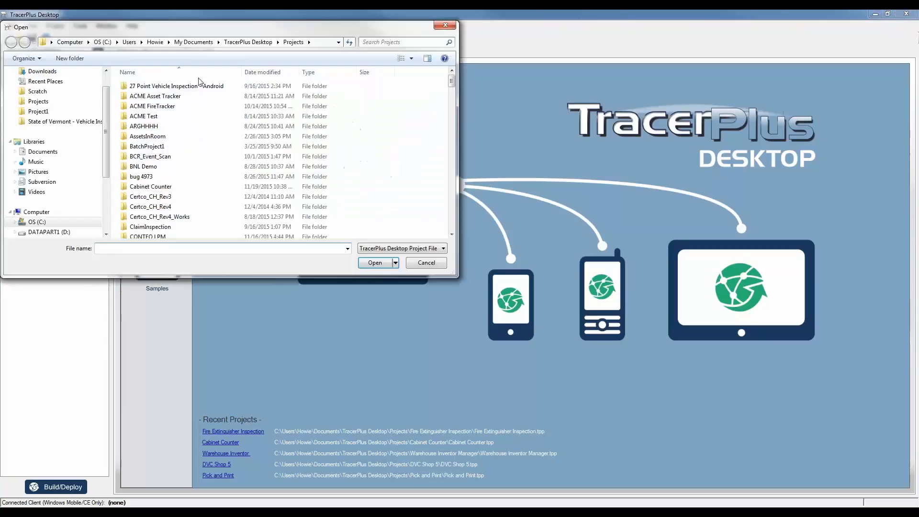
{"action": "left_click_drag", "start_coordinate": [183, 28], "coordinate": [343, 56]}
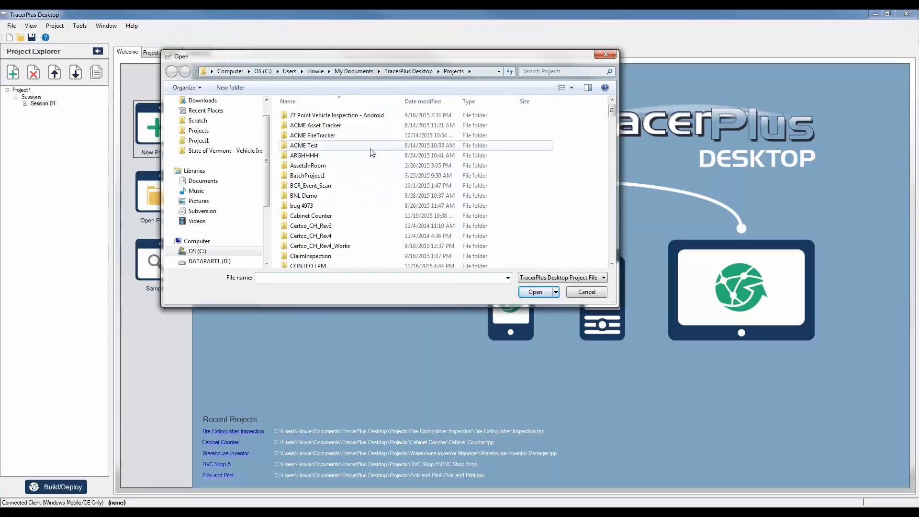
{"action": "double_click", "coordinate": [310, 146]}
{"action": "double_click", "coordinate": [306, 135]}
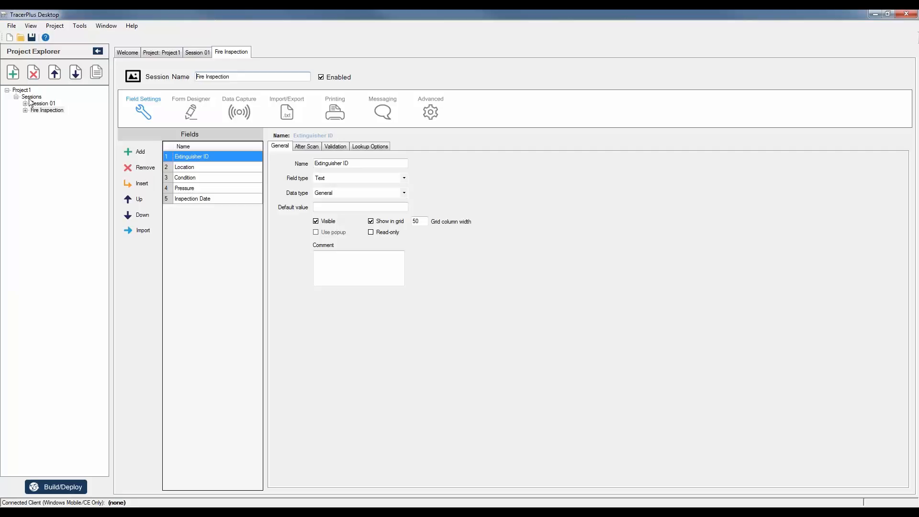
Review the Fire Inspection session's red ACME Fire App form, then reopen Session 01.
{"action": "left_click", "coordinate": [12, 26]}
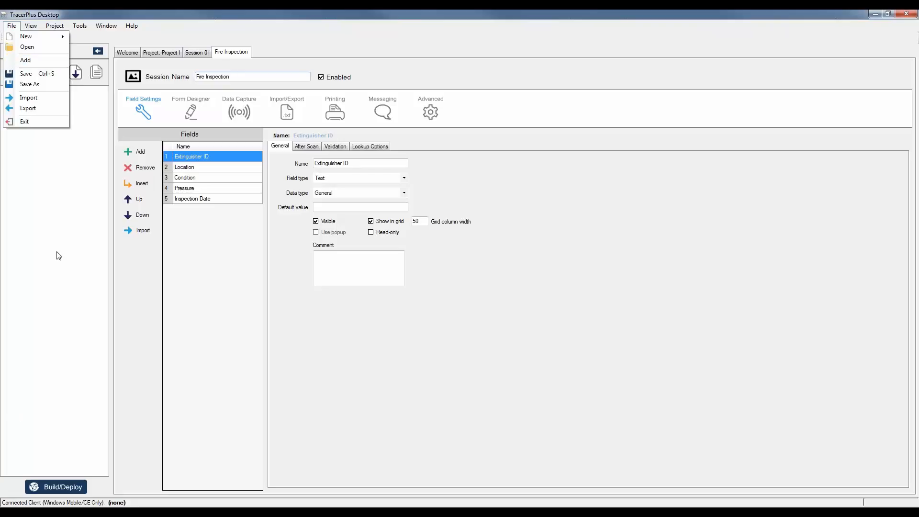
{"action": "left_click", "coordinate": [358, 309]}
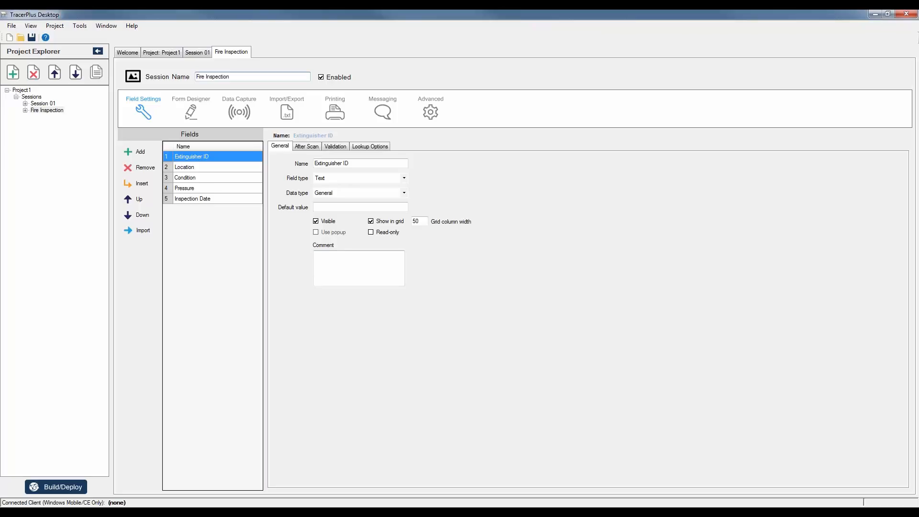
{"action": "left_click", "coordinate": [199, 116]}
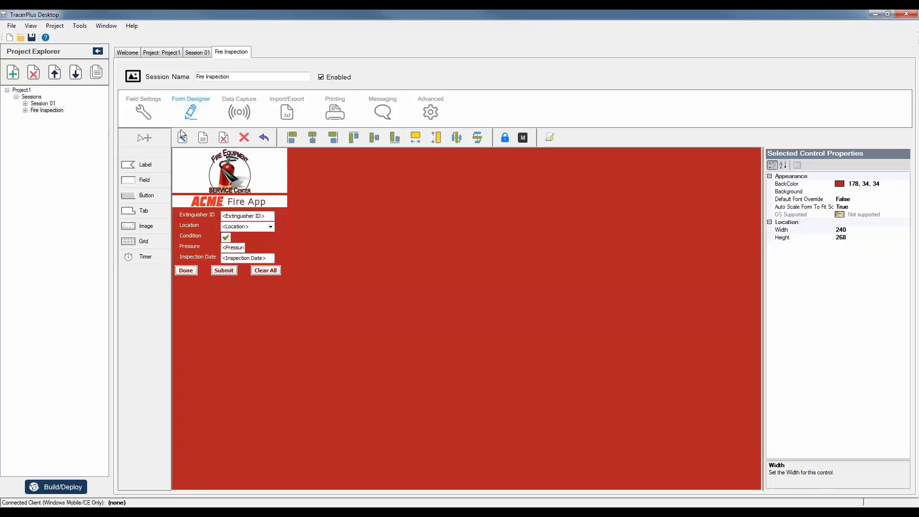
{"action": "double_click", "coordinate": [46, 105]}
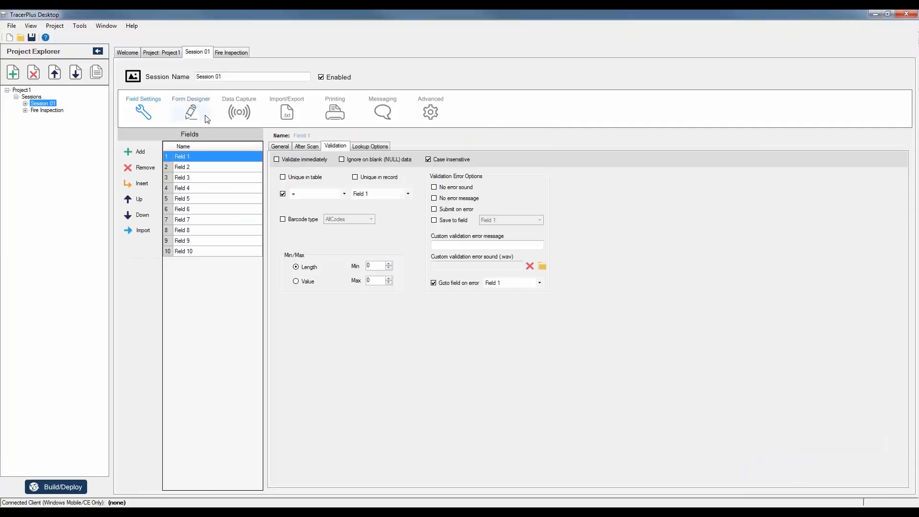
Open Session 01's Form Logic dialog, enlarge it clear of the form, and add a rule.
{"action": "left_click", "coordinate": [207, 120]}
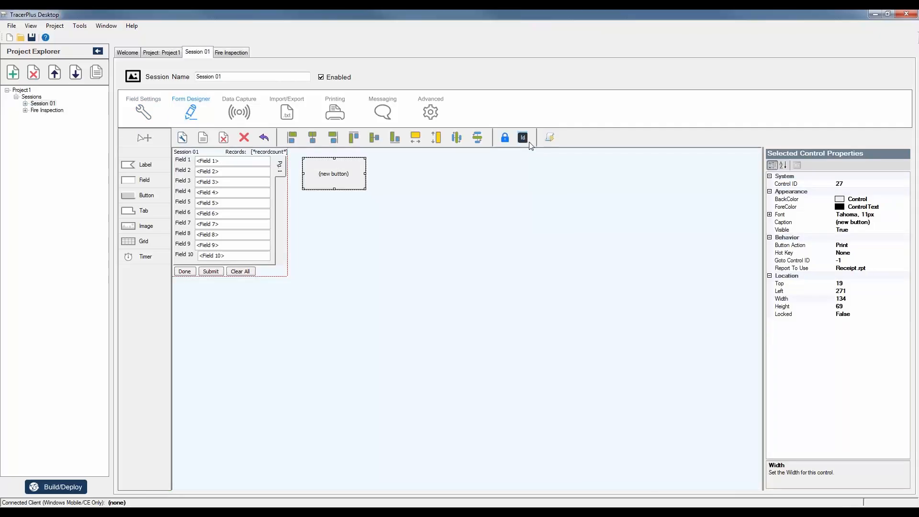
{"action": "left_click", "coordinate": [548, 139]}
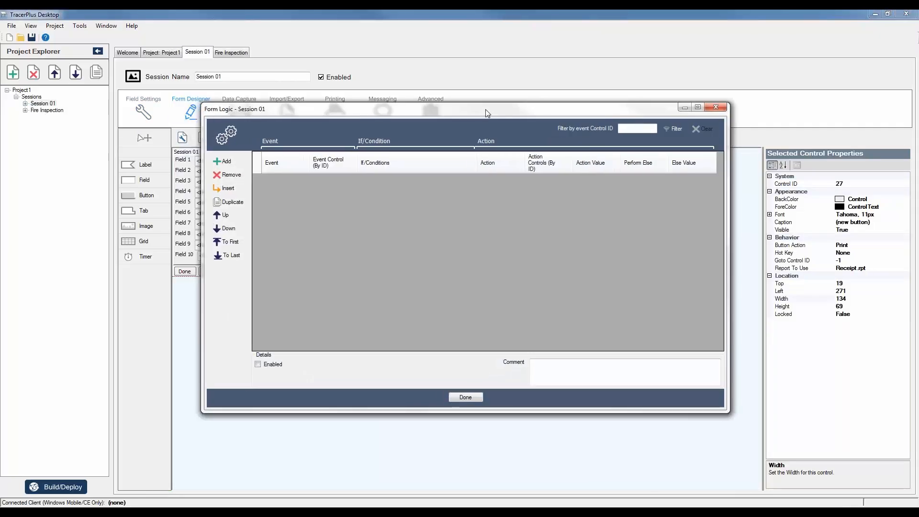
{"action": "left_click_drag", "start_coordinate": [488, 113], "coordinate": [495, 106]}
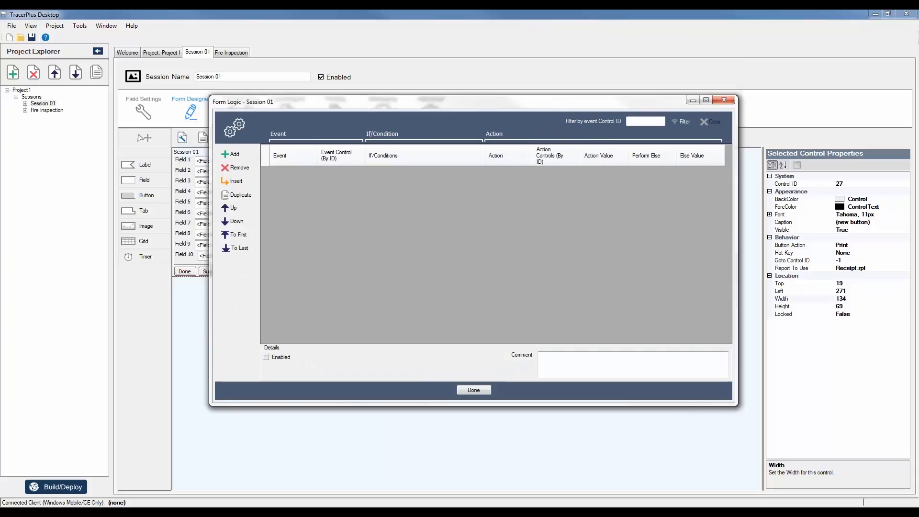
{"action": "left_click_drag", "start_coordinate": [738, 406], "coordinate": [807, 432]}
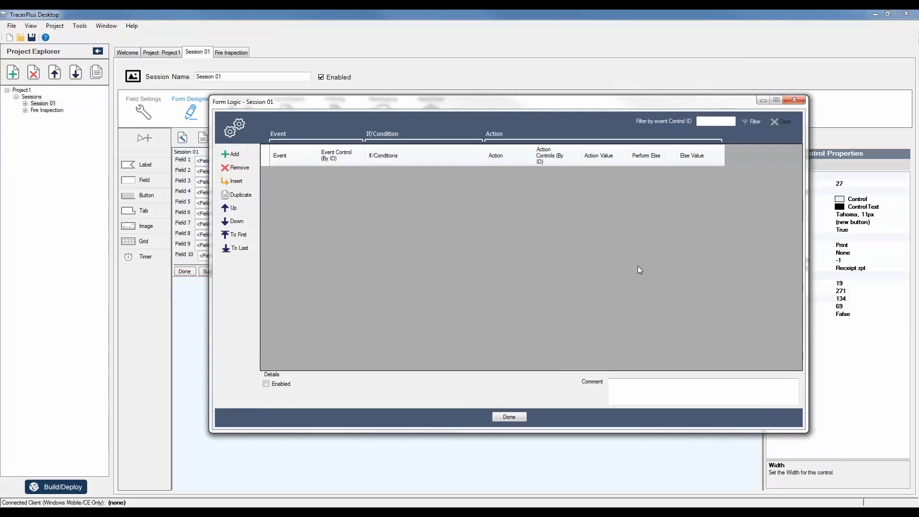
{"action": "left_click_drag", "start_coordinate": [297, 102], "coordinate": [384, 115]}
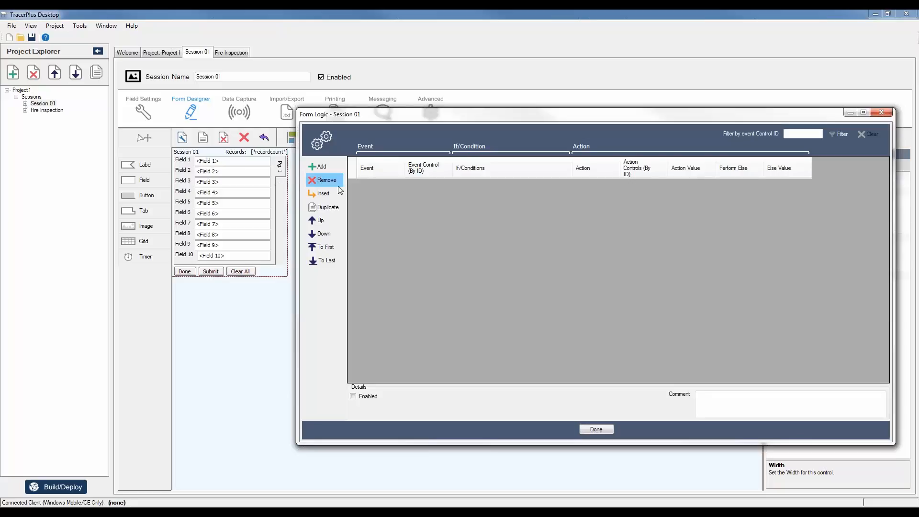
{"action": "left_click", "coordinate": [322, 168]}
Add rules up to four LostFocus SetValue rules and view the first rule's event types.
{"action": "double_click", "coordinate": [334, 172]}
{"action": "left_click", "coordinate": [334, 171]}
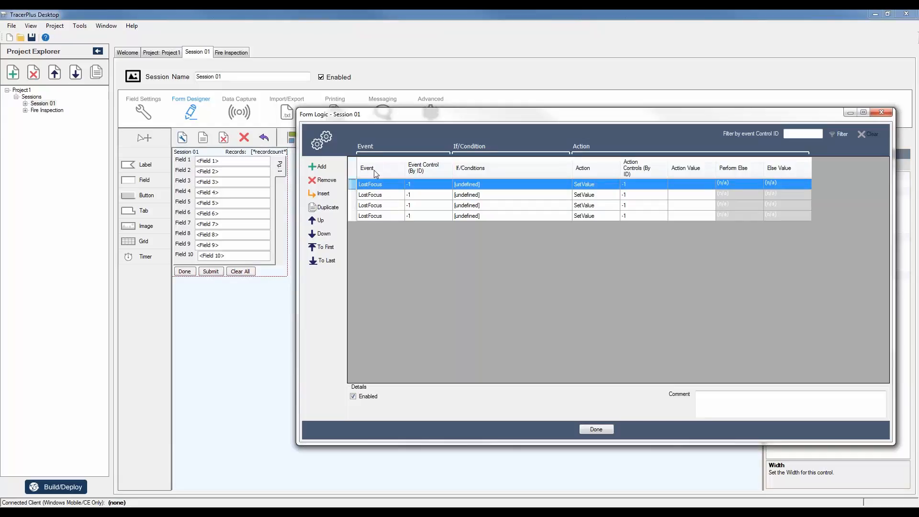
{"action": "left_click", "coordinate": [396, 183]}
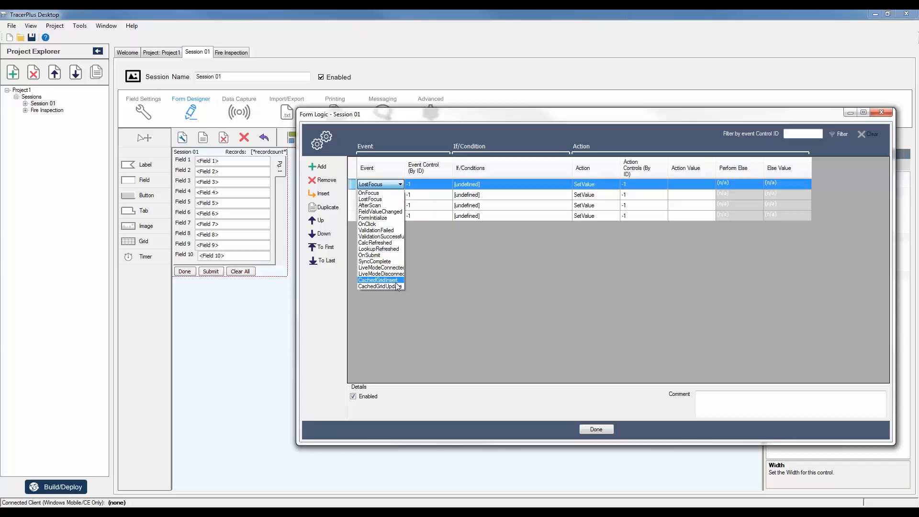
Keep LostFocus and SetValue on the fourth logic rule and close the Form Logic window with Done.
{"action": "left_click", "coordinate": [440, 303]}
{"action": "left_click", "coordinate": [613, 215]}
{"action": "left_click", "coordinate": [614, 215]}
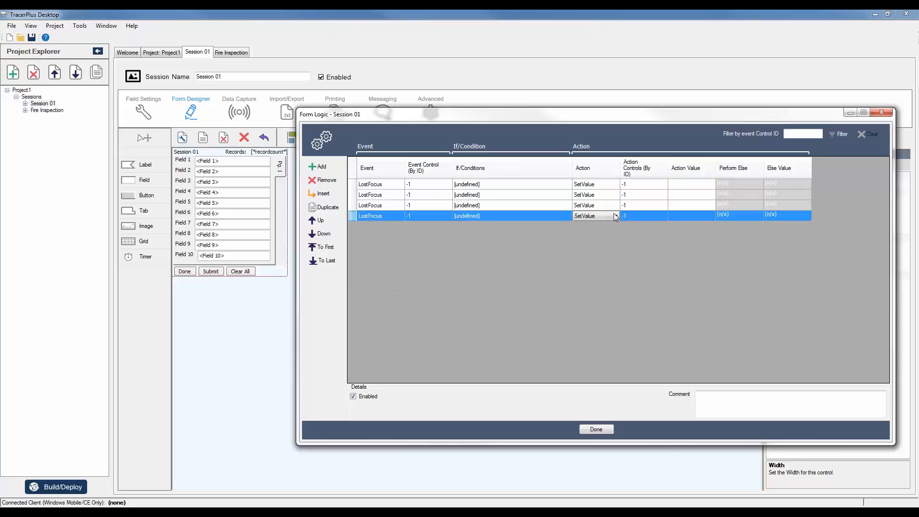
{"action": "left_click", "coordinate": [615, 216]}
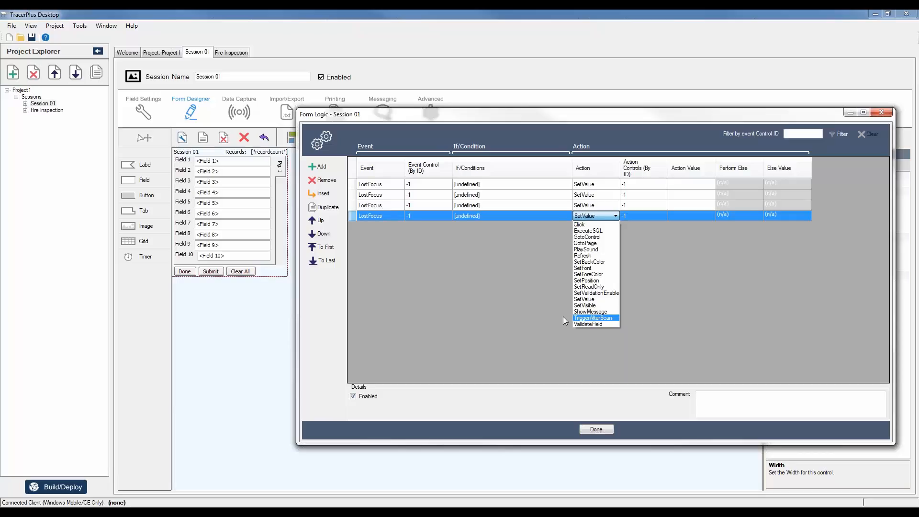
{"action": "left_click", "coordinate": [504, 308]}
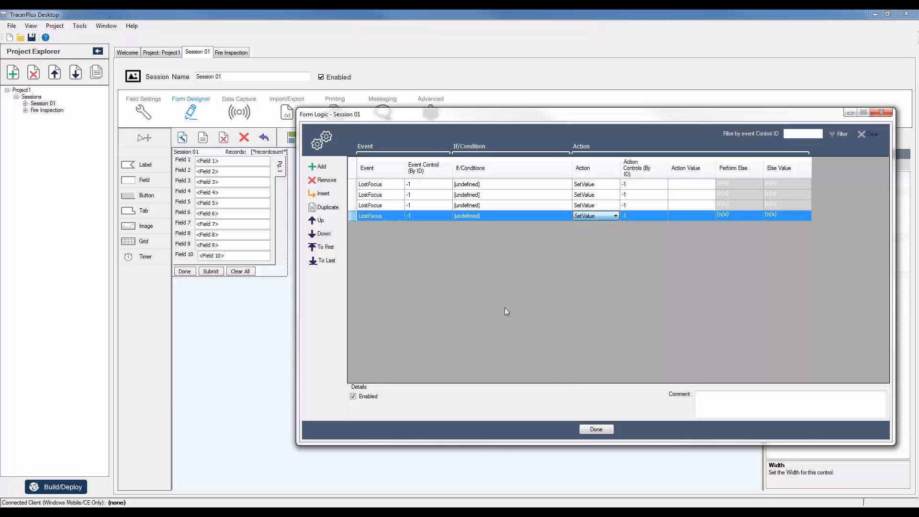
{"action": "left_click", "coordinate": [596, 430]}
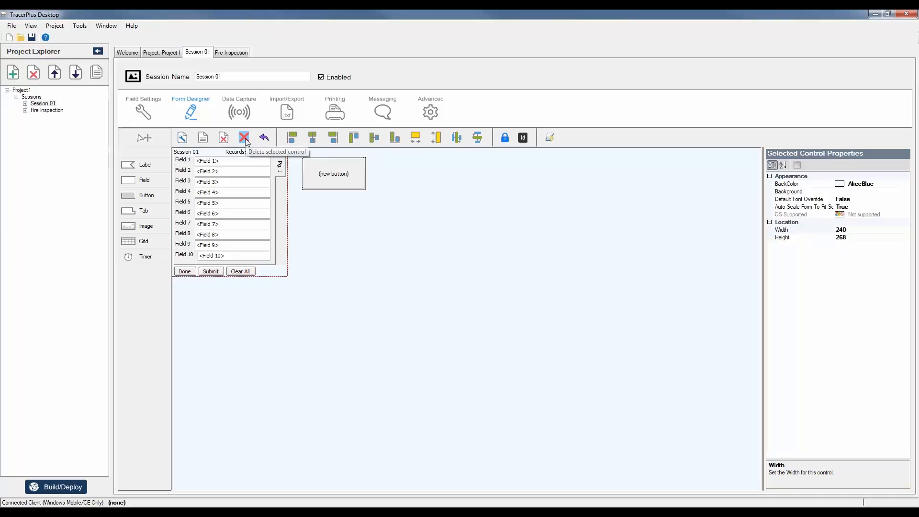
Switch back to the Welcome tab with its recent projects list.
{"action": "left_click", "coordinate": [127, 52]}
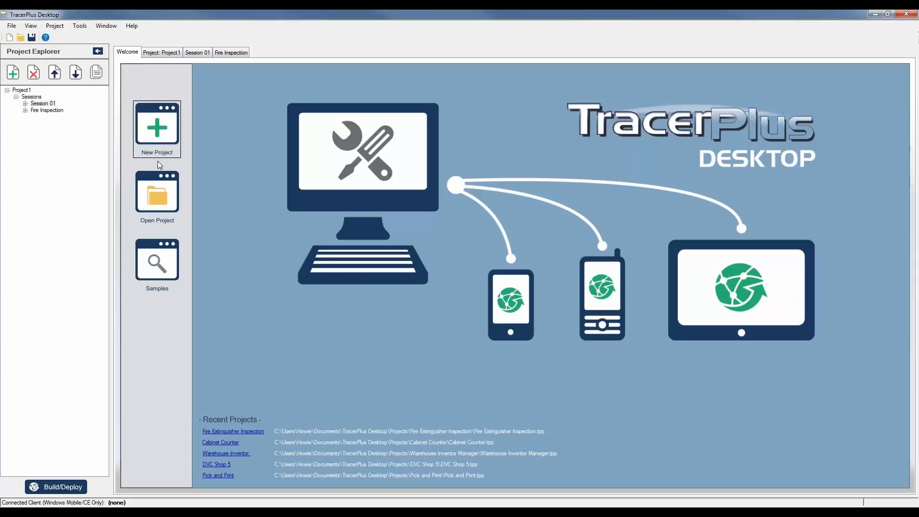
Bring up the Vysor phone mirror, switch the device app to its Data Entry screen, then close Vysor.
{"action": "left_click", "coordinate": [311, 507]}
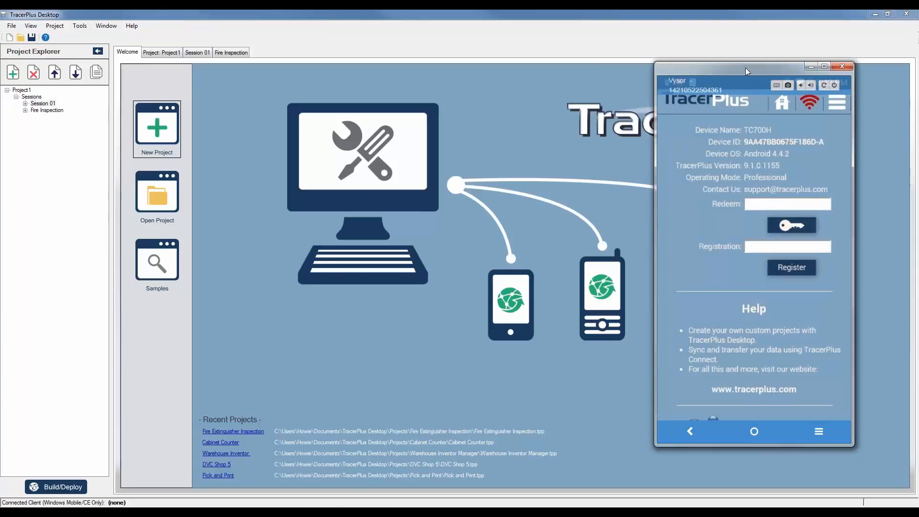
{"action": "left_click_drag", "start_coordinate": [745, 67], "coordinate": [457, 62]}
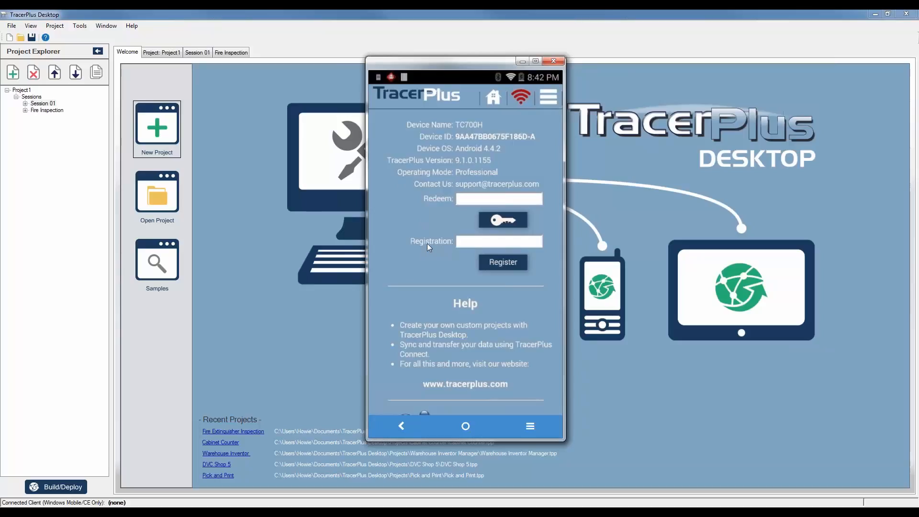
{"action": "scroll", "coordinate": [427, 243], "scroll_direction": "down", "scroll_amount": 2}
{"action": "scroll", "coordinate": [506, 396], "scroll_direction": "up", "scroll_amount": 2}
{"action": "left_click", "coordinate": [417, 94]}
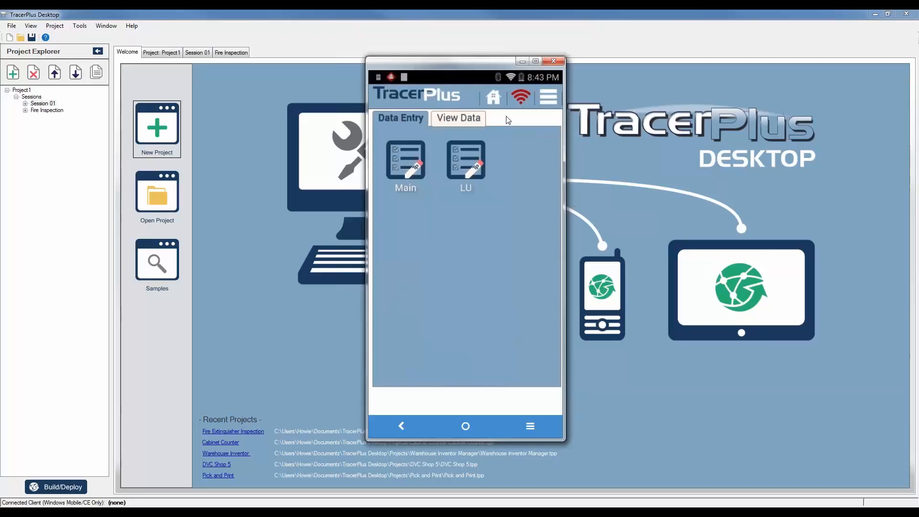
{"action": "key", "text": "alt+F4"}
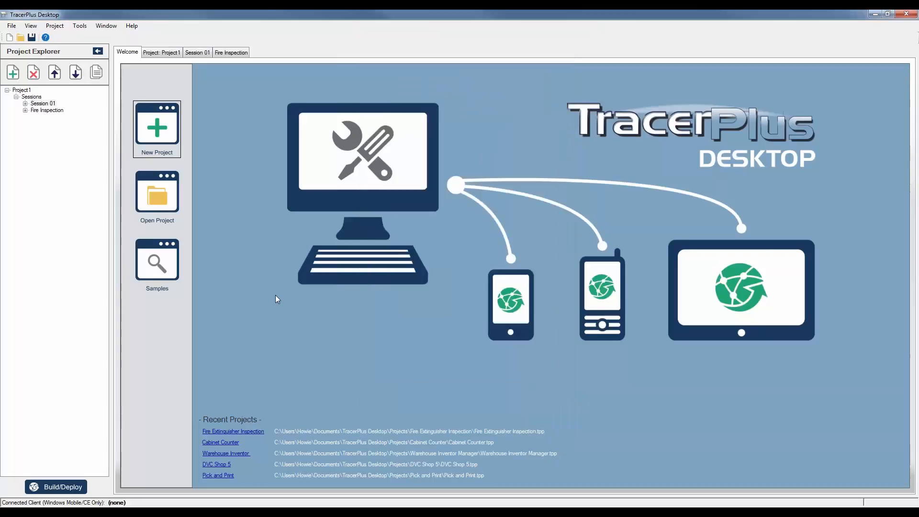
Open the Fire Extinguisher Inspection project and view its Extinguisher Inspection session's form layout.
{"action": "left_click", "coordinate": [253, 430]}
{"action": "left_click", "coordinate": [469, 295]}
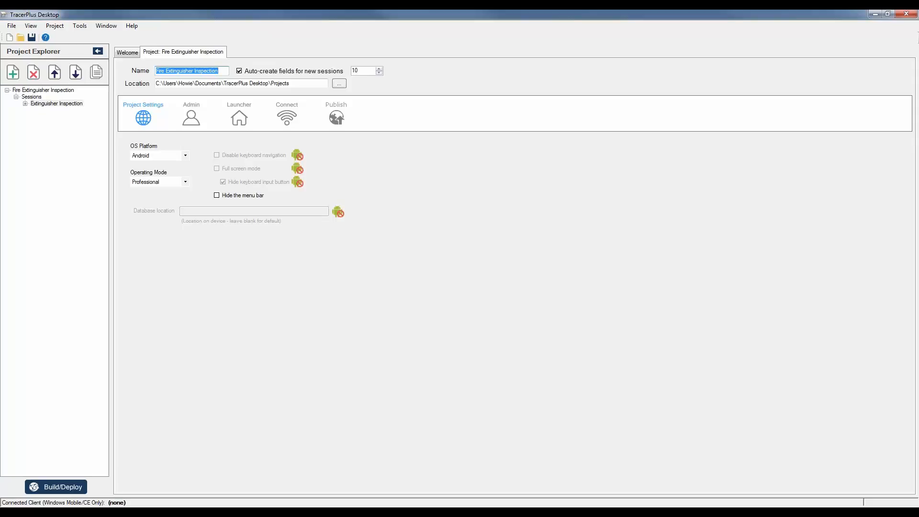
{"action": "left_click", "coordinate": [61, 105]}
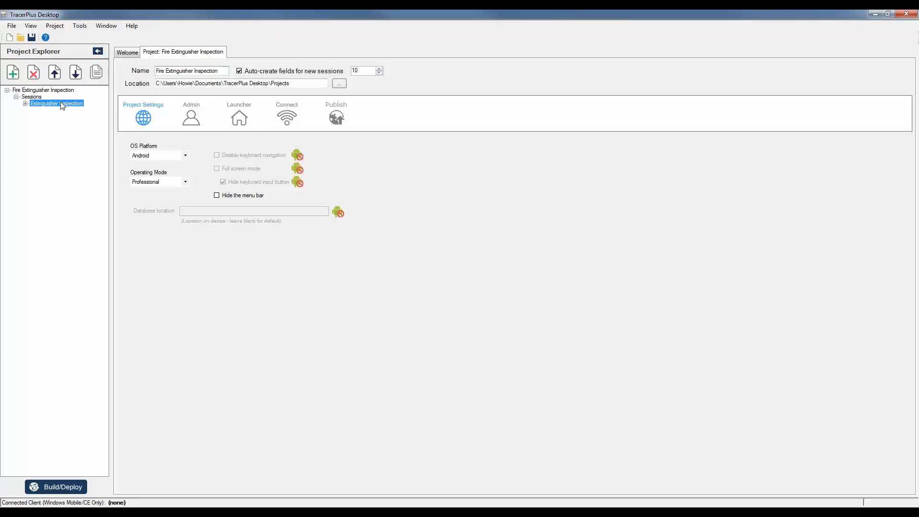
{"action": "double_click", "coordinate": [61, 105]}
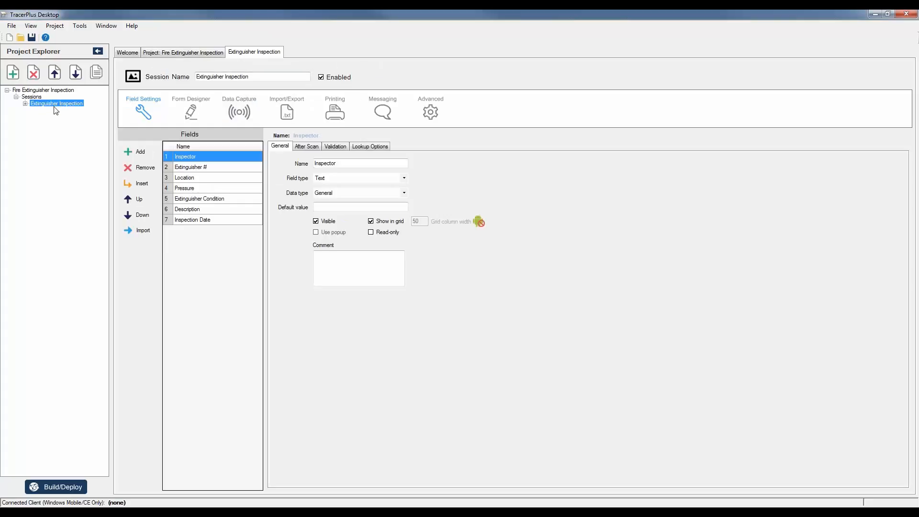
{"action": "left_click", "coordinate": [188, 113]}
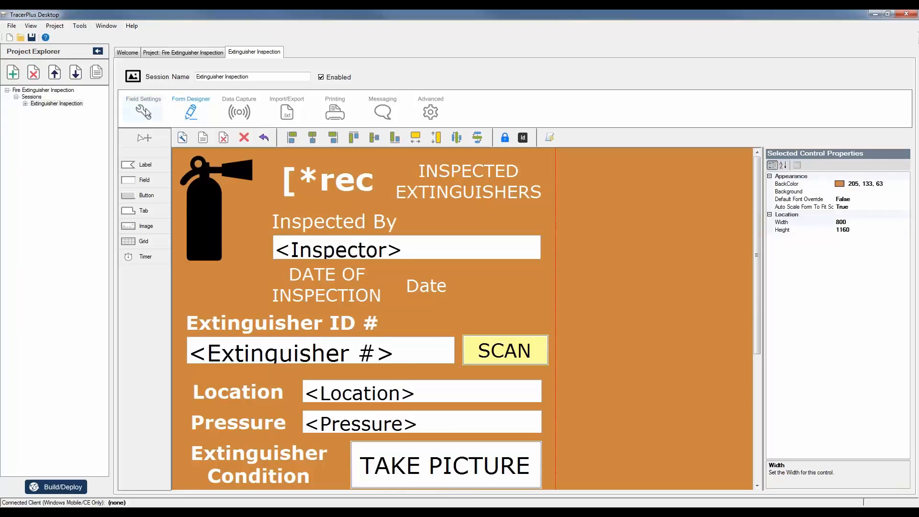
Show the project settings with Android platform and Professional operating mode.
{"action": "left_click", "coordinate": [280, 476]}
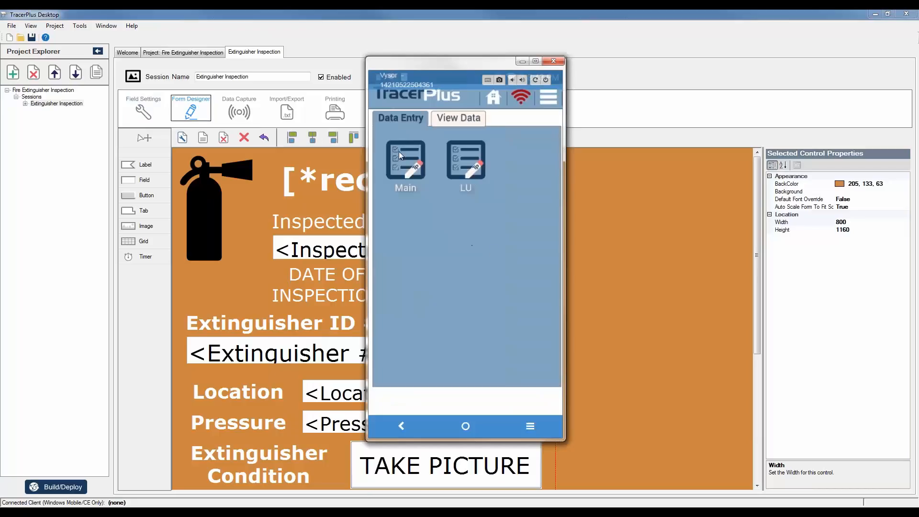
{"action": "left_click", "coordinate": [314, 10]}
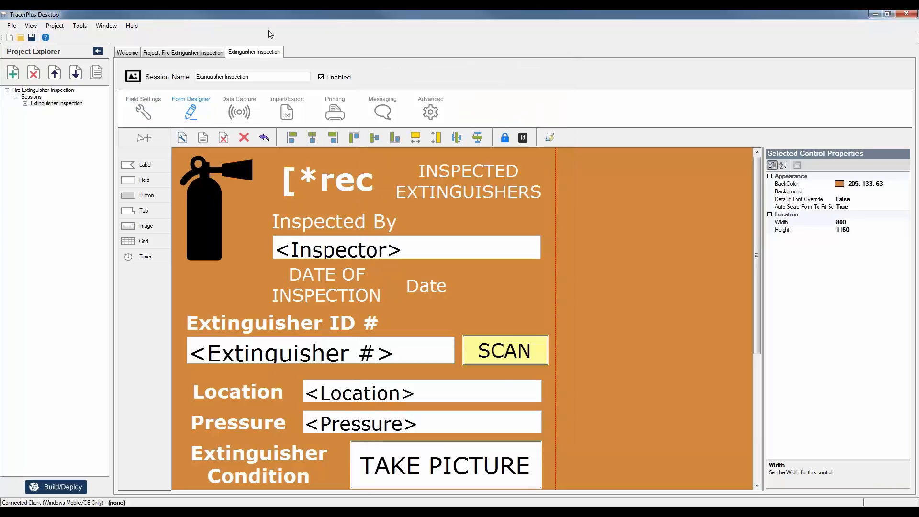
{"action": "left_click", "coordinate": [175, 52]}
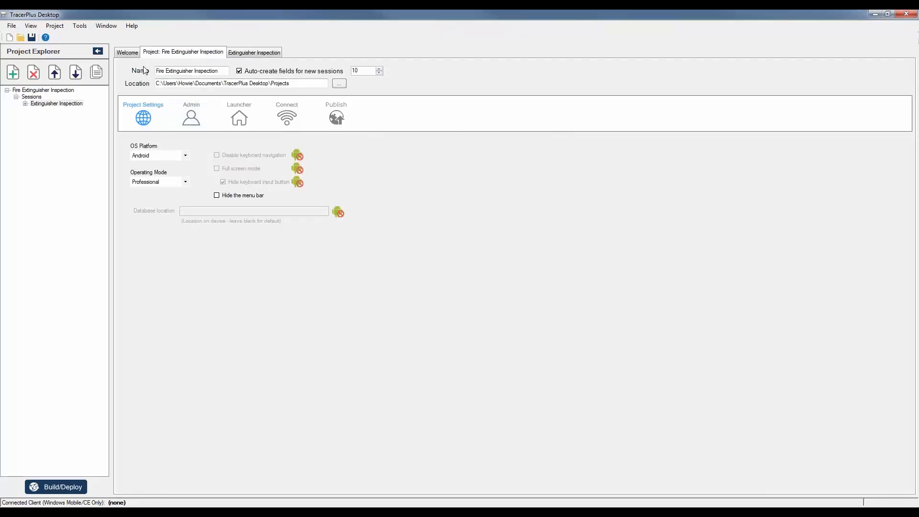
Open the Publish options, showing the Android Package (apk) build type.
{"action": "left_click", "coordinate": [340, 123]}
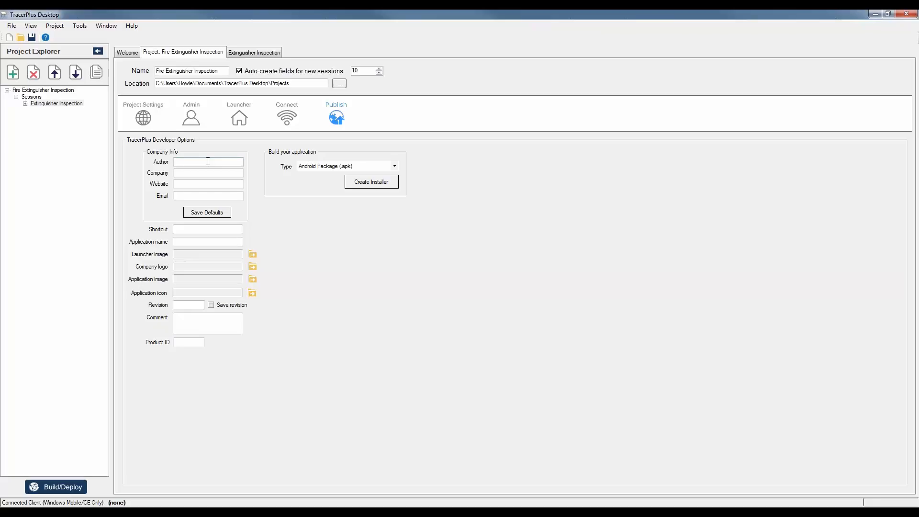
{"action": "type", "text": "ACME Co"}
{"action": "type", "text": "."}
{"action": "key", "text": "Tab"}
{"action": "type", "text": "www.acme"}
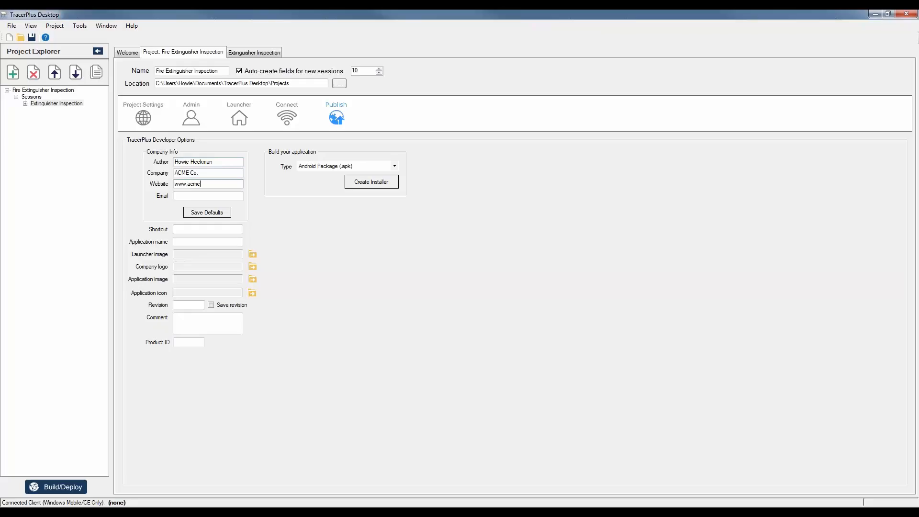
{"action": "type", "text": "co.com"}
{"action": "key", "text": "Tab"}
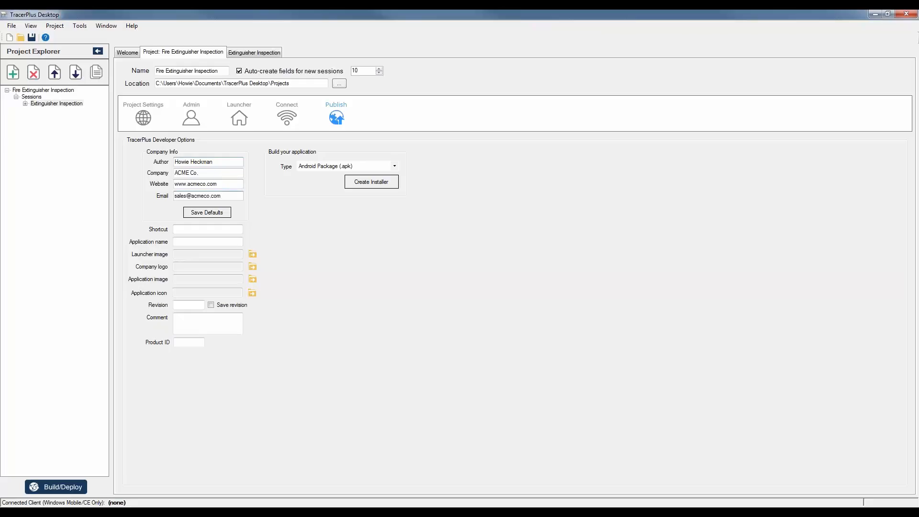
{"action": "left_click", "coordinate": [211, 217]}
Begin the shortcut name as ACME while checking the phone's app list.
{"action": "left_click", "coordinate": [185, 230]}
{"action": "type", "text": "ACME"}
{"action": "left_click", "coordinate": [312, 512]}
{"action": "left_click", "coordinate": [464, 424]}
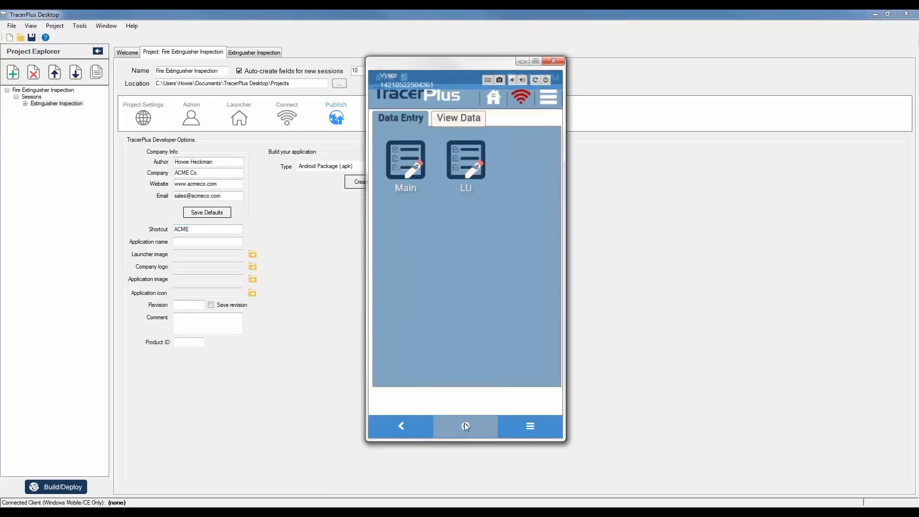
{"action": "left_click", "coordinate": [467, 393]}
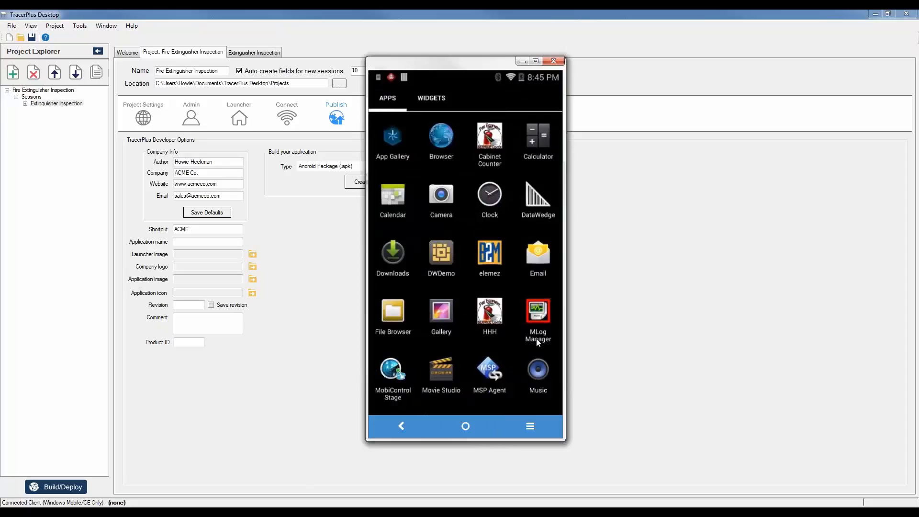
{"action": "scroll", "coordinate": [537, 341], "scroll_direction": "down", "scroll_amount": 2}
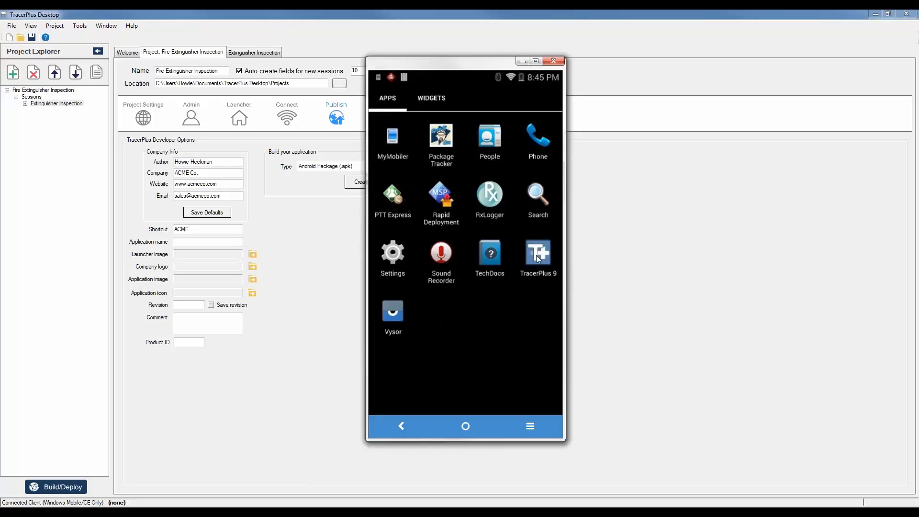
{"action": "left_click", "coordinate": [293, 293]}
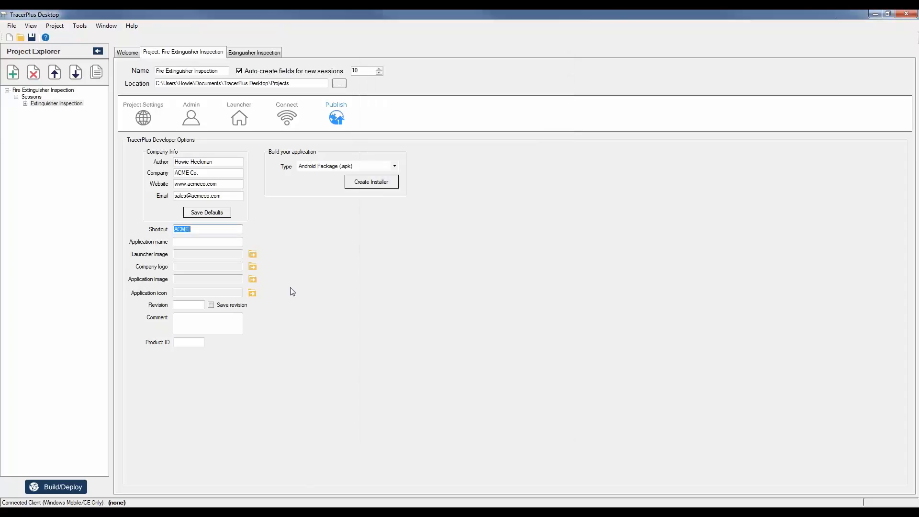
Complete the shortcut as ACME Fire and set the application name to ACME Fire Inspection.
{"action": "key", "text": "Tab"}
{"action": "left_click", "coordinate": [210, 230]}
{"action": "type", "text": "Fire"}
{"action": "left_click", "coordinate": [190, 230]}
{"action": "key", "text": "Tab"}
{"action": "type", "text": "ACME Fire Inspection"}
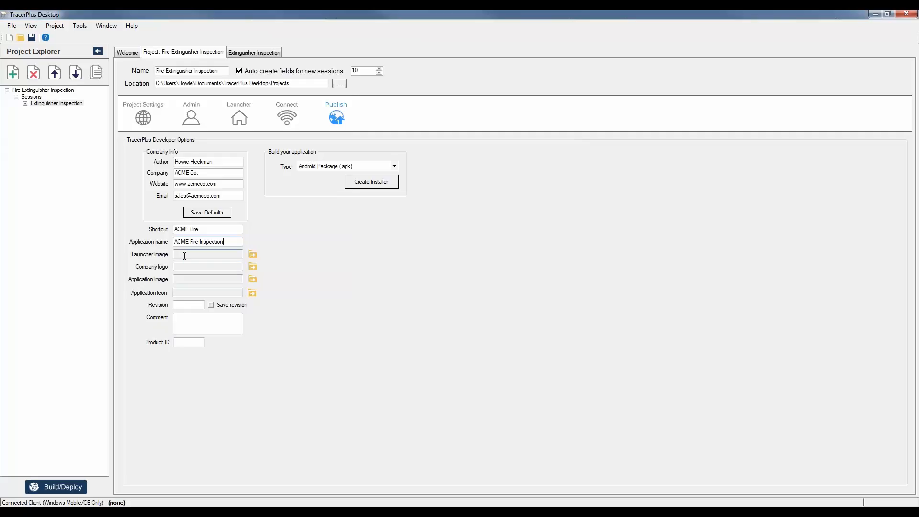
Launch TracerPlus 9 on the mirrored phone, then browse for a launcher image.
{"action": "key", "text": "alt+Tab"}
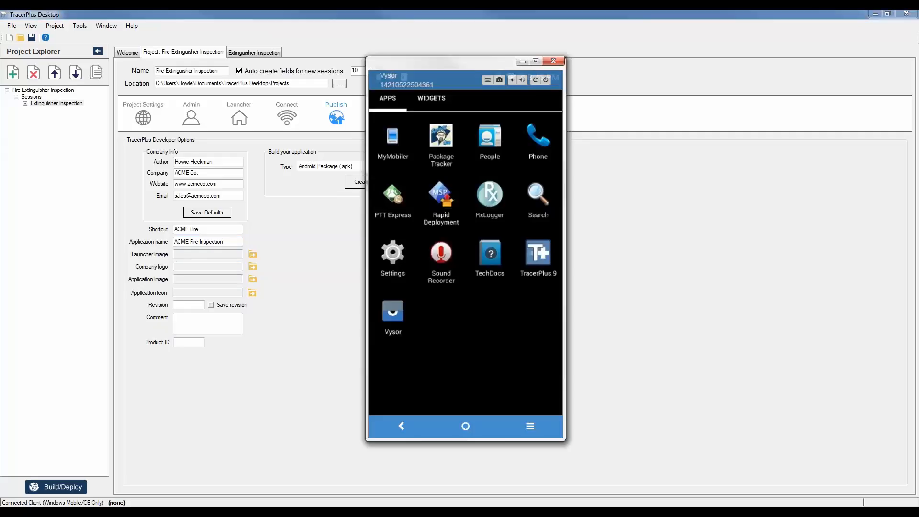
{"action": "left_click", "coordinate": [532, 255]}
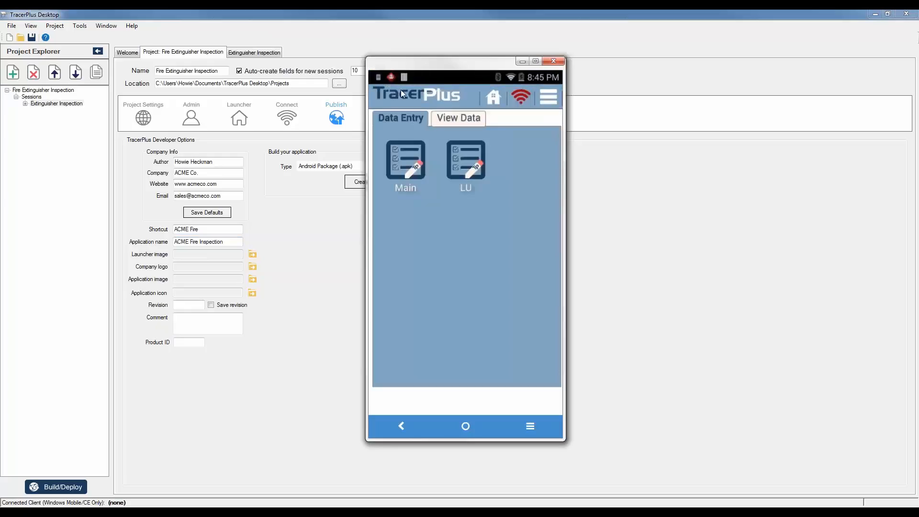
{"action": "left_click", "coordinate": [809, 319]}
{"action": "left_click", "coordinate": [253, 254]}
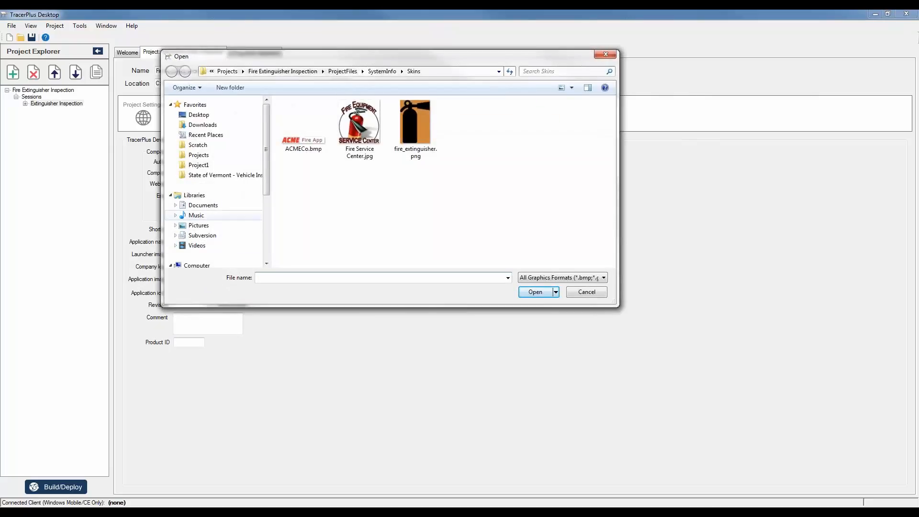
Set ACMECo.bmp from Pictures > ACME as the launcher image.
{"action": "left_click", "coordinate": [198, 226]}
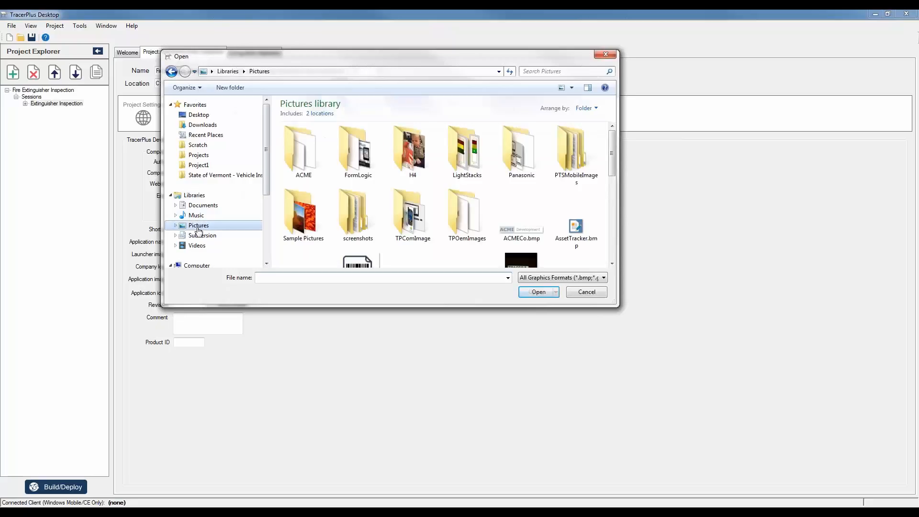
{"action": "double_click", "coordinate": [306, 160]}
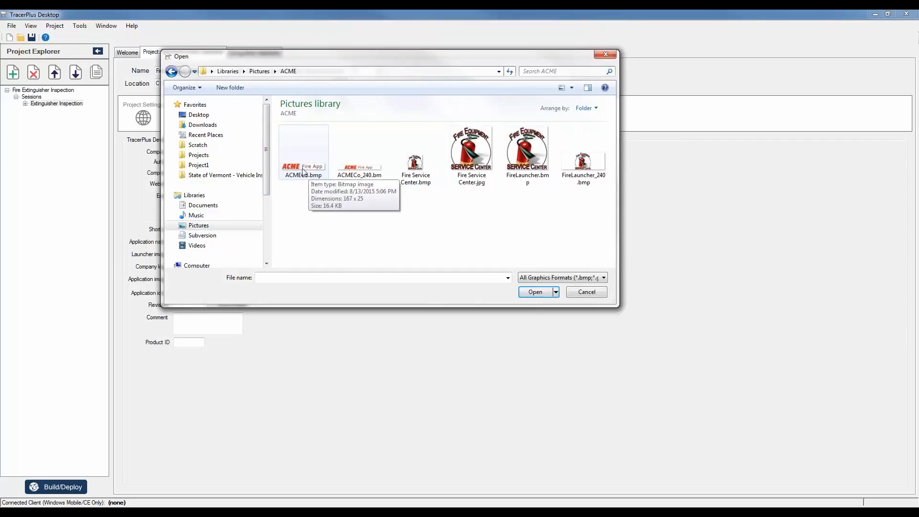
{"action": "double_click", "coordinate": [303, 170]}
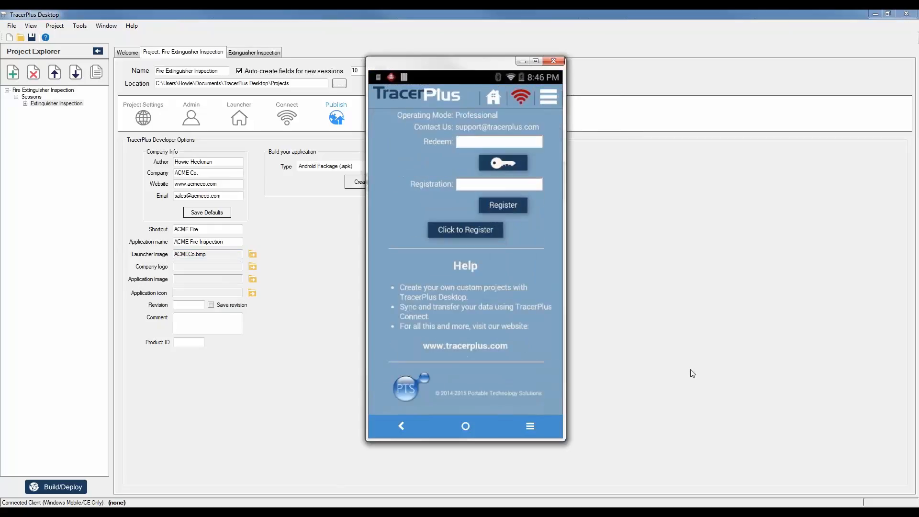
{"action": "scroll", "coordinate": [421, 375], "scroll_direction": "up", "scroll_amount": 2}
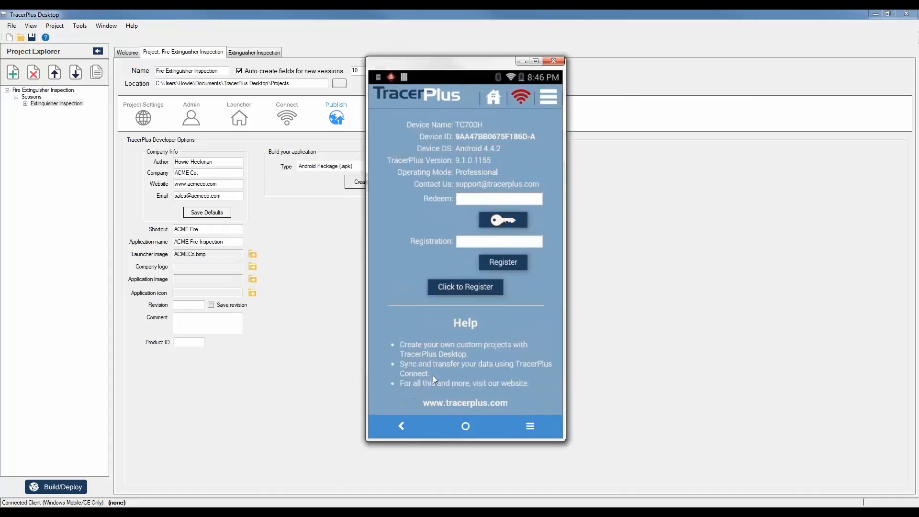
{"action": "left_click", "coordinate": [335, 376]}
Set Fire Service Center.bmp as the company logo.
{"action": "left_click", "coordinate": [208, 269]}
{"action": "double_click", "coordinate": [209, 270]}
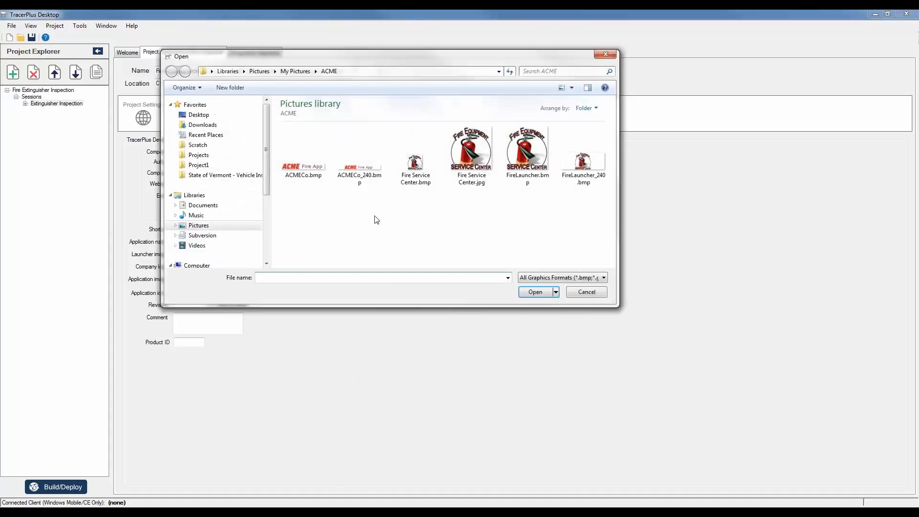
{"action": "left_click", "coordinate": [419, 166]}
{"action": "double_click", "coordinate": [419, 166]}
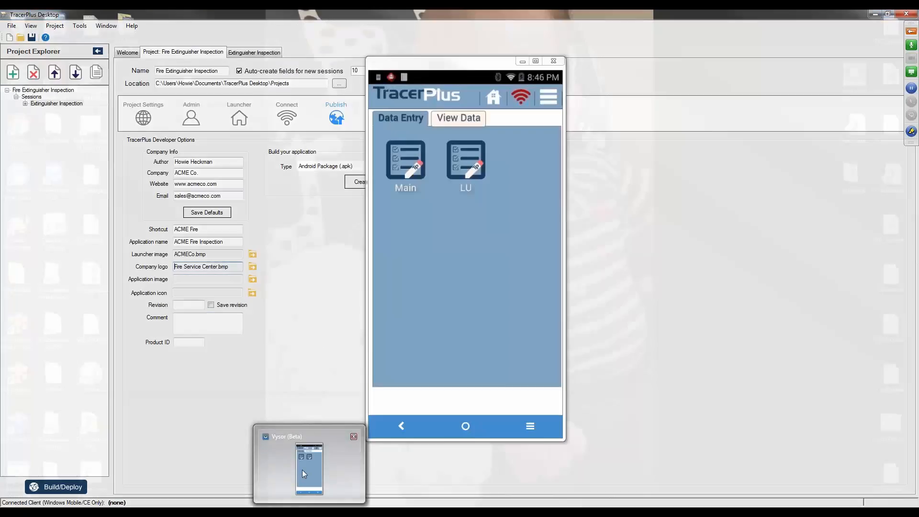
{"action": "left_click", "coordinate": [303, 470]}
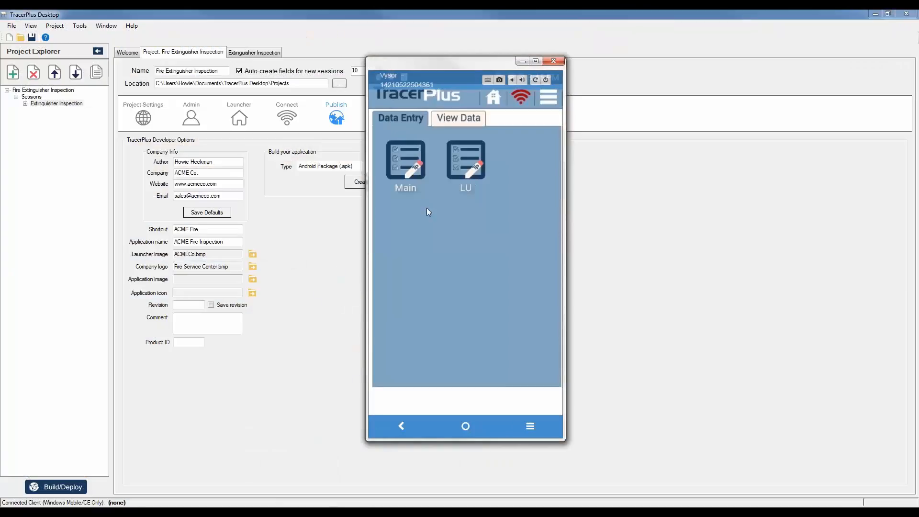
Set Fire Service Center.jpg as the application image.
{"action": "left_click", "coordinate": [262, 337]}
{"action": "left_click", "coordinate": [216, 280]}
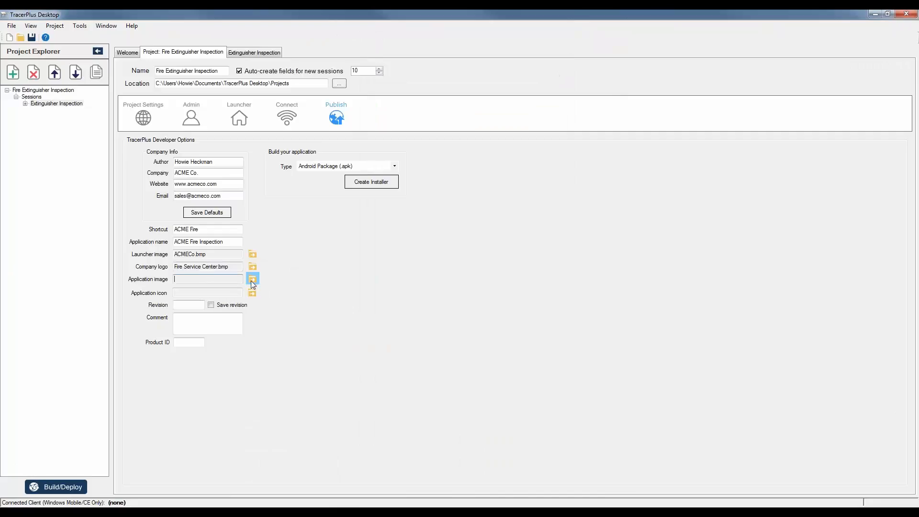
{"action": "left_click", "coordinate": [252, 279]}
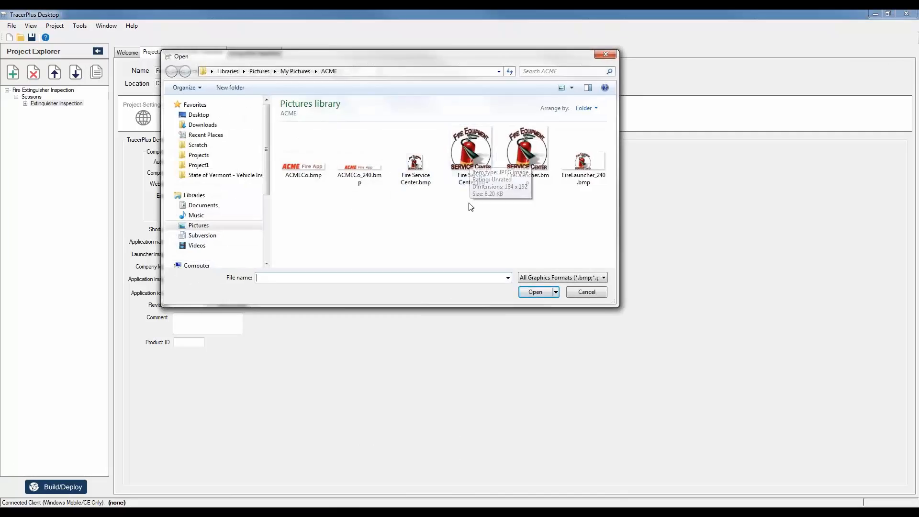
{"action": "double_click", "coordinate": [471, 158]}
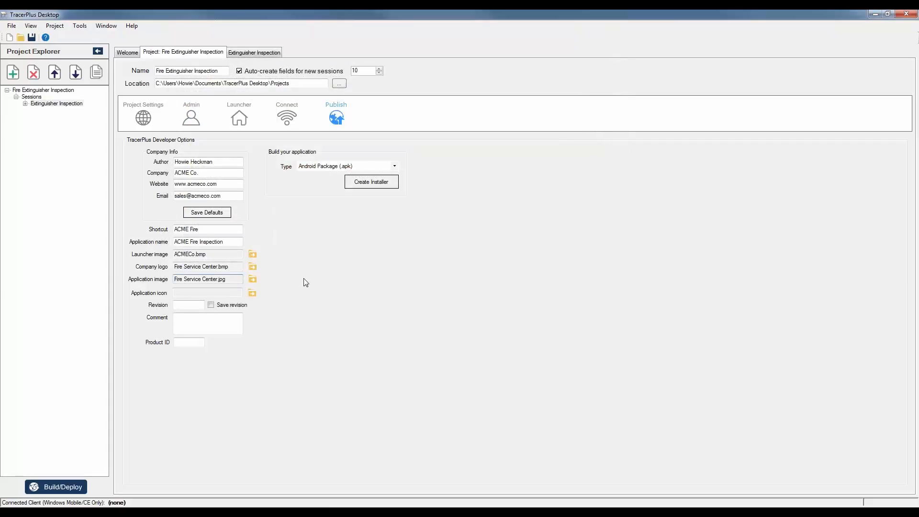
Set Fire Service Center.jpg as the application icon after checking the phone's app list.
{"action": "left_click", "coordinate": [196, 294]}
{"action": "left_click", "coordinate": [252, 293]}
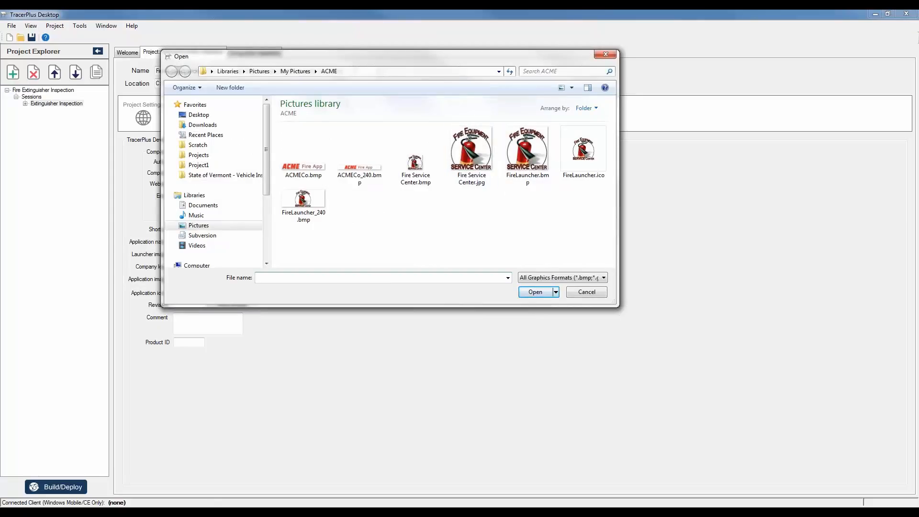
{"action": "key", "text": "alt+Tab"}
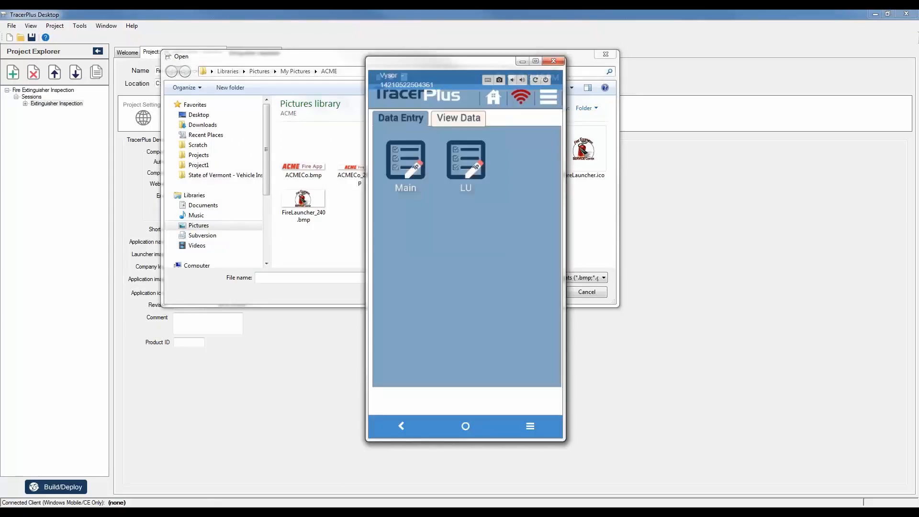
{"action": "left_click", "coordinate": [464, 428]}
{"action": "left_click", "coordinate": [464, 389]}
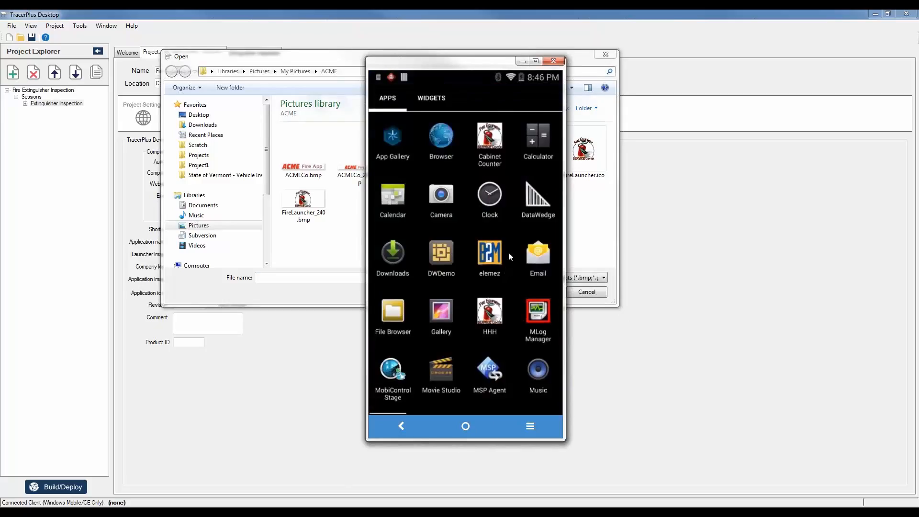
{"action": "left_click_drag", "start_coordinate": [508, 252], "coordinate": [398, 266]}
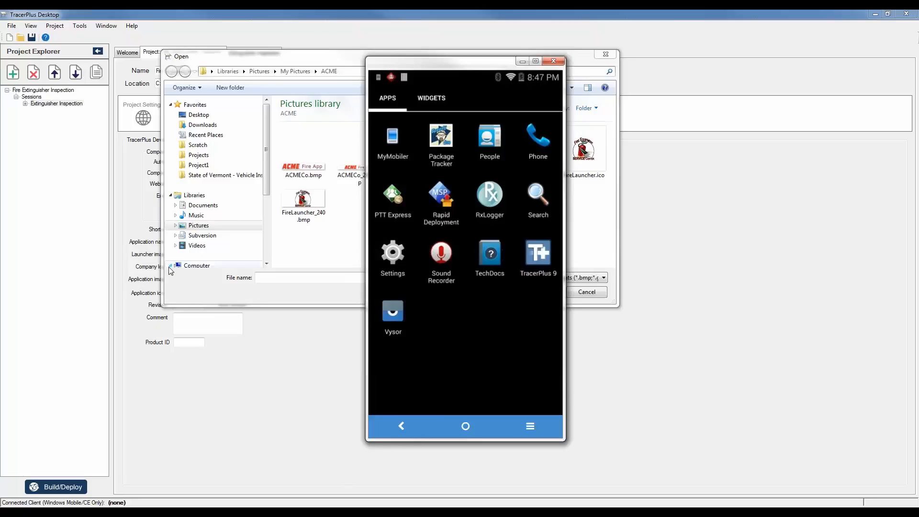
{"action": "left_click", "coordinate": [324, 60]}
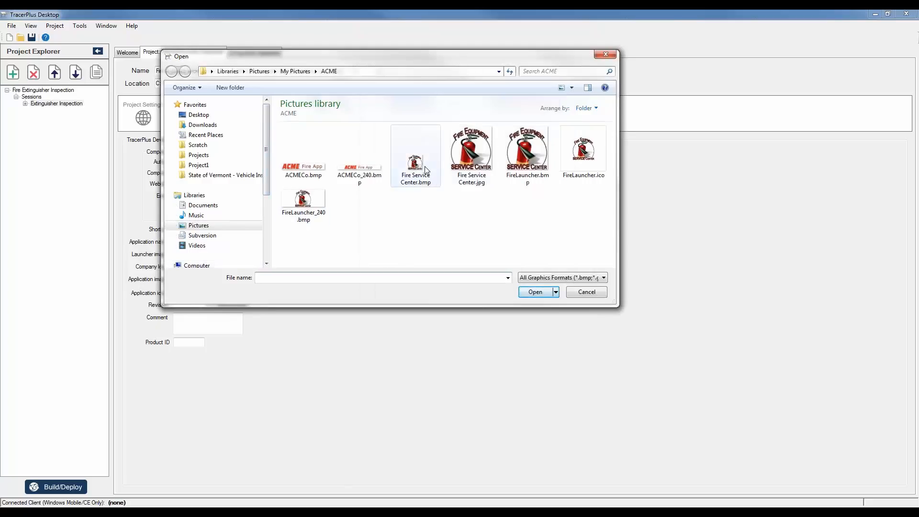
{"action": "double_click", "coordinate": [479, 159]}
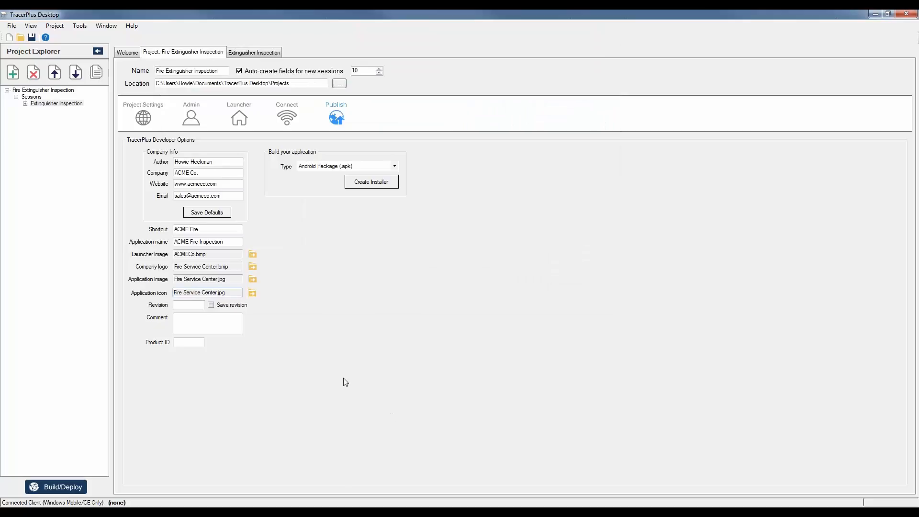
Enter 1.0 as the app revision.
{"action": "left_click", "coordinate": [188, 305]}
{"action": "type", "text": "1.0"}
{"action": "left_click_drag", "start_coordinate": [191, 305], "coordinate": [137, 309]}
Enter ACME as the product ID, glance at the Extinguisher Inspection form, then return to the Publish options.
{"action": "left_click", "coordinate": [196, 342]}
{"action": "type", "text": "ACME"}
{"action": "double_click", "coordinate": [173, 342]}
{"action": "key", "text": "shift+Tab"}
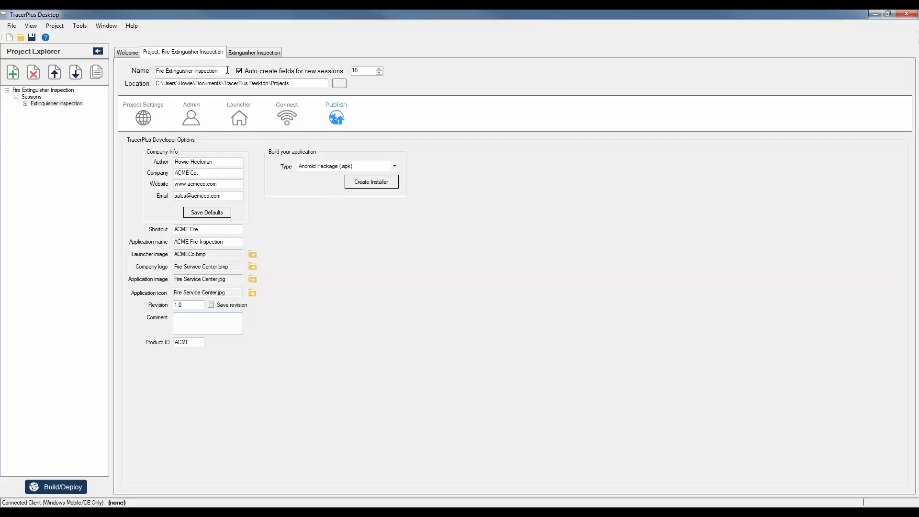
{"action": "left_click", "coordinate": [263, 55]}
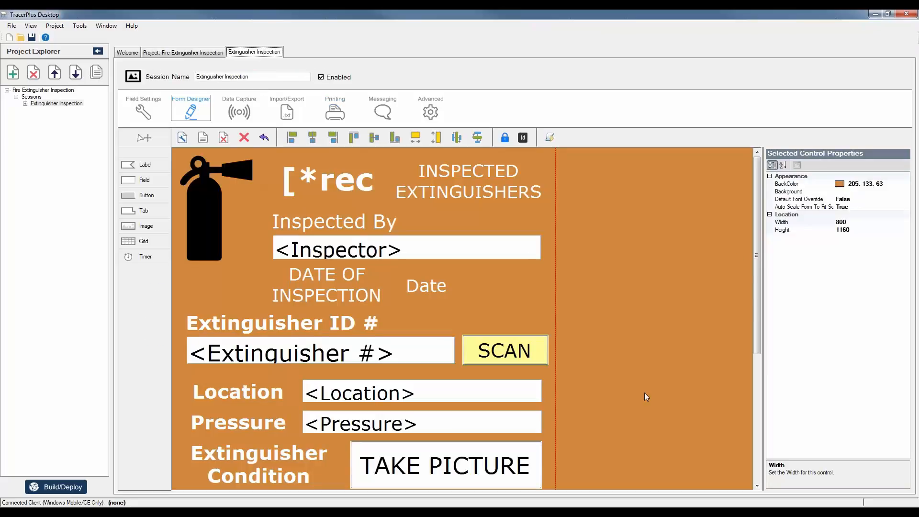
{"action": "left_click_drag", "start_coordinate": [760, 254], "coordinate": [789, 228]}
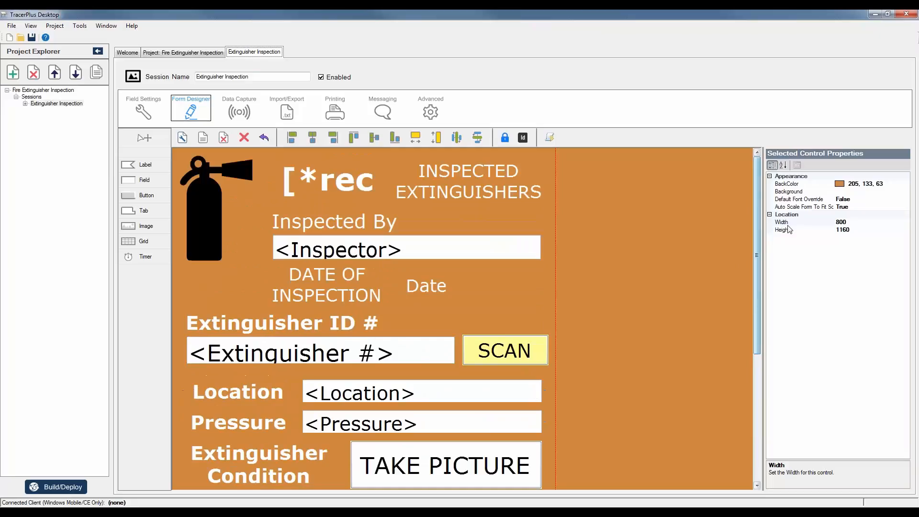
{"action": "left_click", "coordinate": [195, 54]}
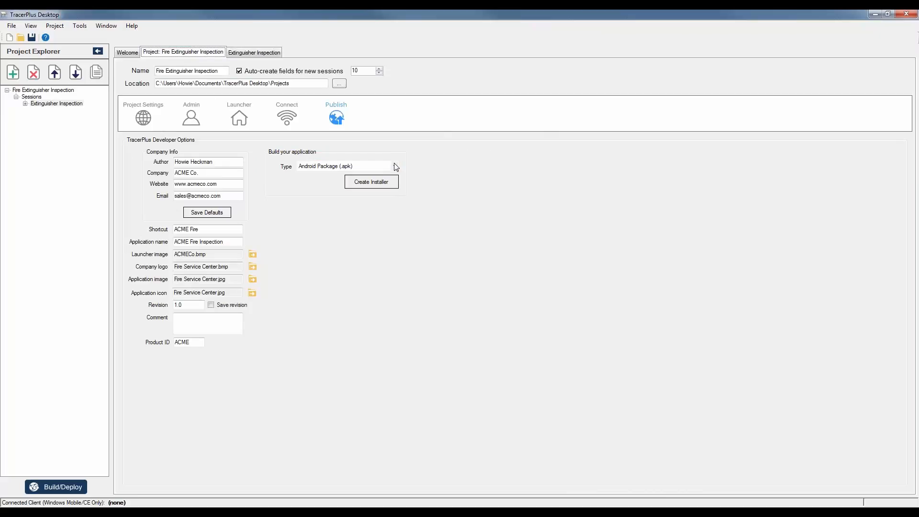
Open the Type dropdown under Build your application to list the package types.
{"action": "left_click", "coordinate": [396, 167]}
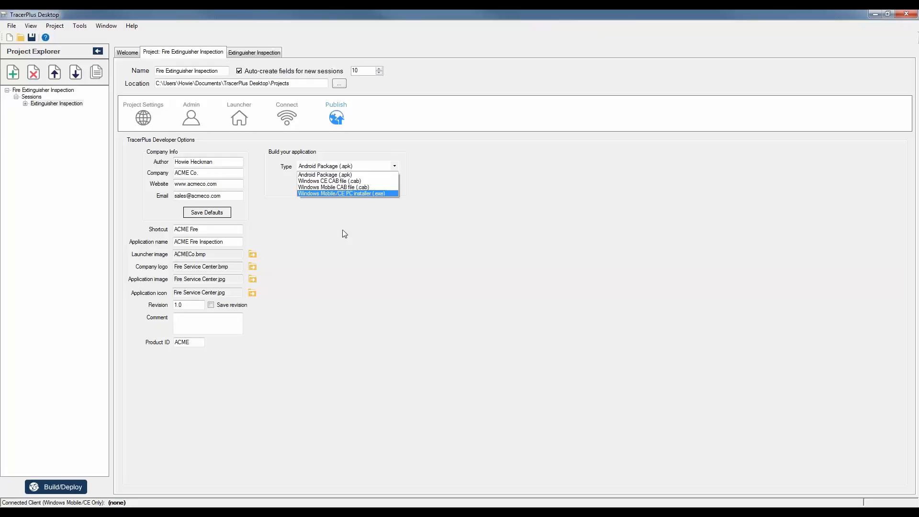
Pick Android Package (.apk) and create the installer, saving it as ACMECo.apk.
{"action": "left_click", "coordinate": [343, 174]}
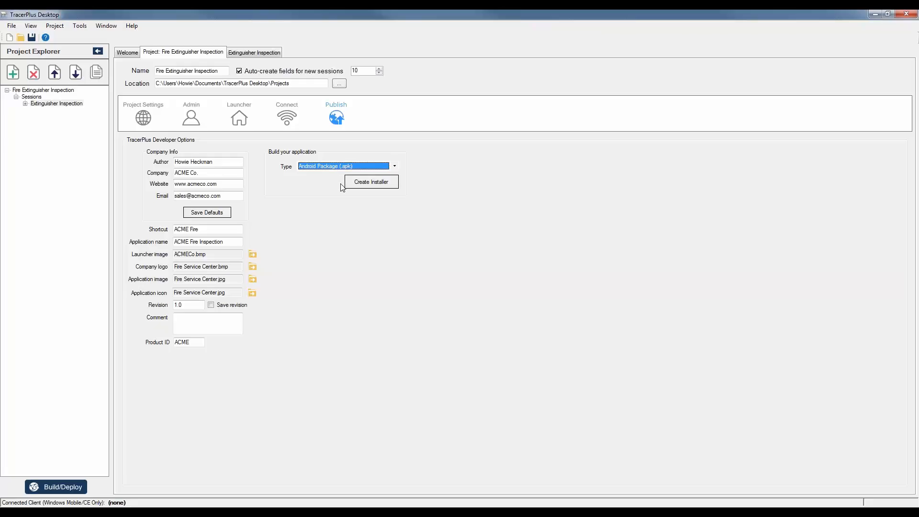
{"action": "left_click", "coordinate": [379, 183]}
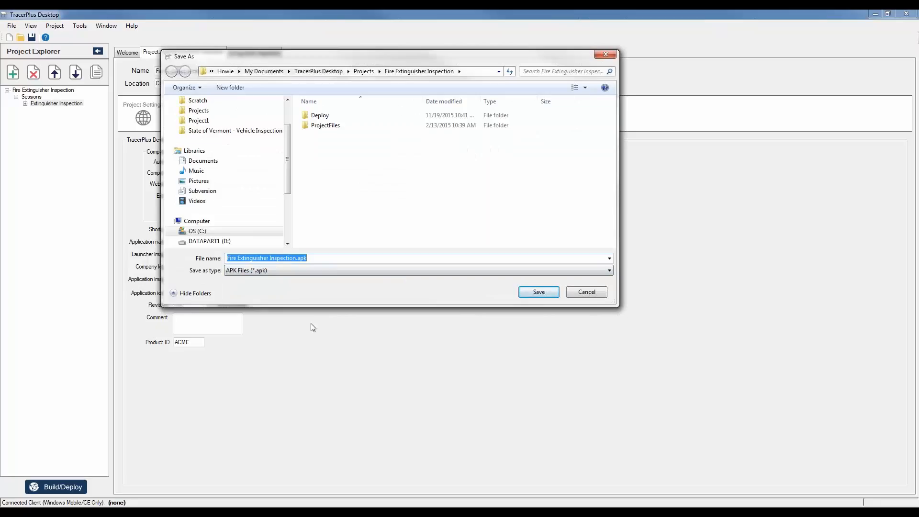
{"action": "left_click_drag", "start_coordinate": [297, 257], "coordinate": [227, 258]}
{"action": "type", "text": "ACMECo"}
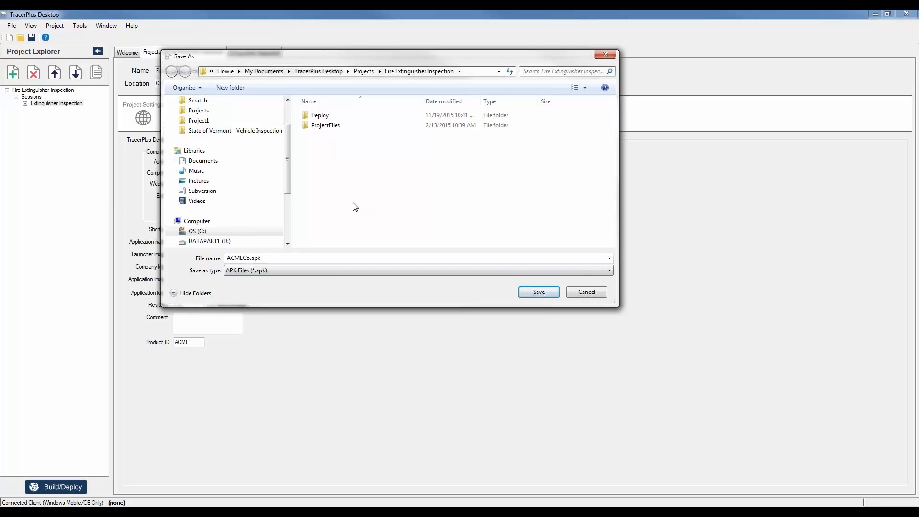
{"action": "left_click", "coordinate": [550, 292]}
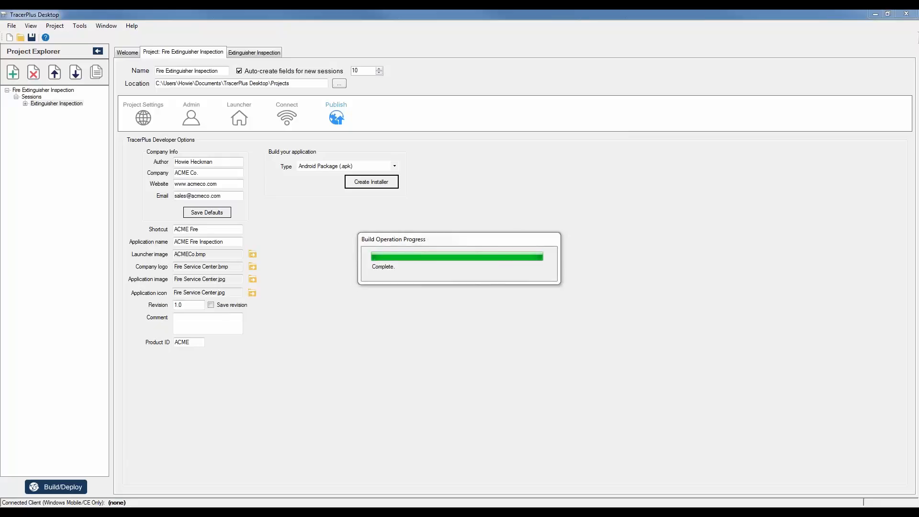
In Explorer, open Favorites > Projects > Fire Extinguisher Inspection folder.
{"action": "left_click", "coordinate": [74, 469]}
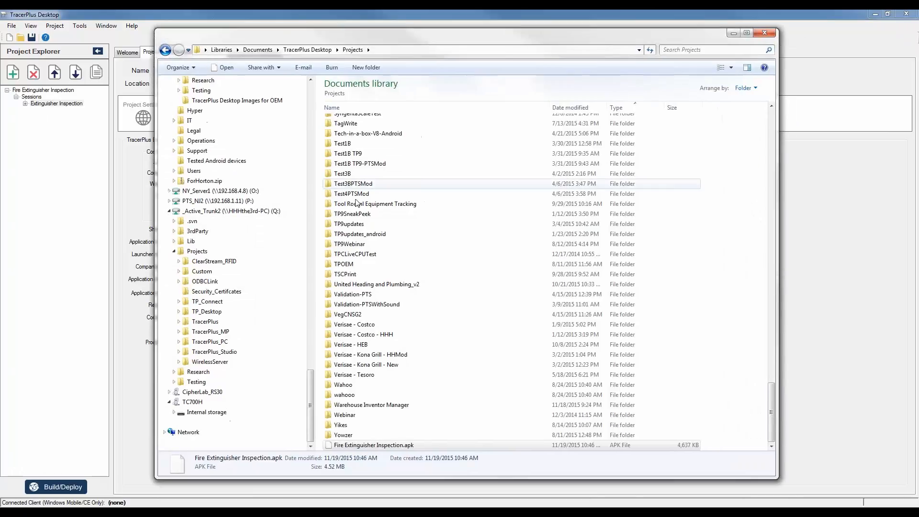
{"action": "left_click", "coordinate": [342, 345]}
{"action": "scroll", "coordinate": [342, 347], "scroll_direction": "up", "scroll_amount": 10}
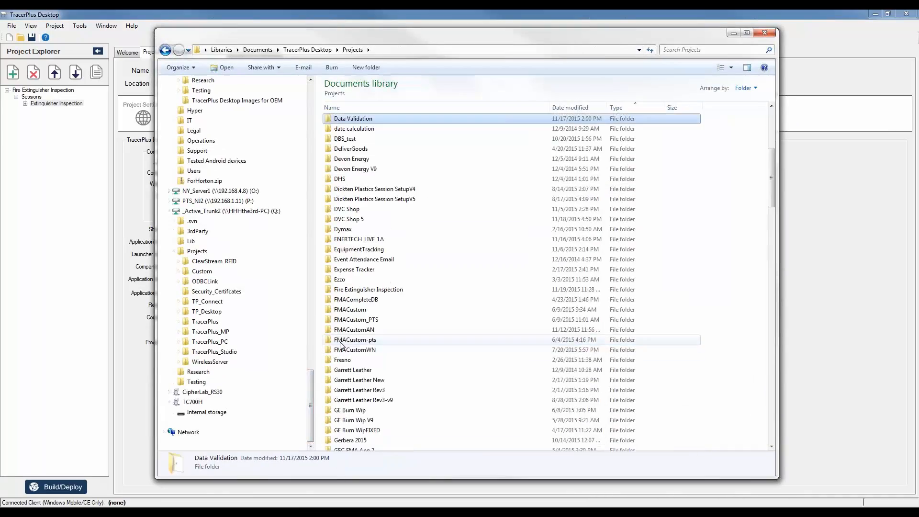
{"action": "key", "text": "alt+Left"}
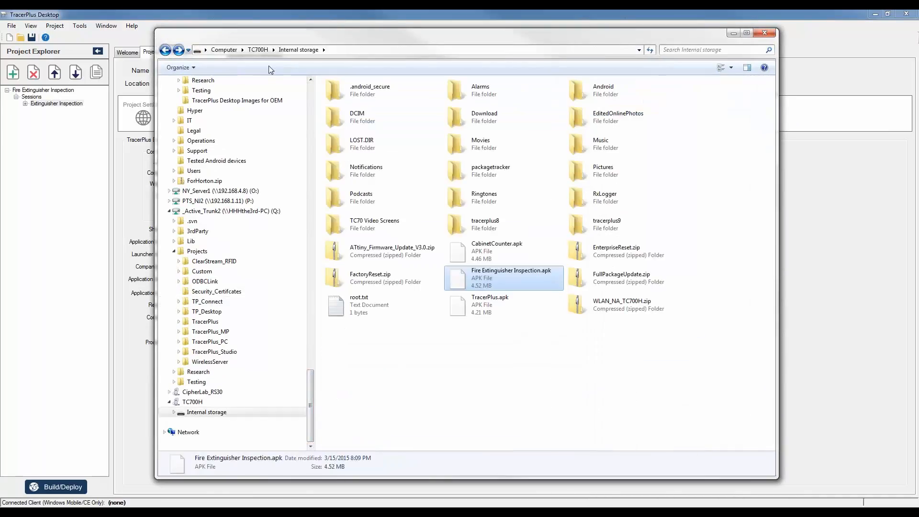
{"action": "scroll", "coordinate": [232, 145], "scroll_direction": "up", "scroll_amount": 20}
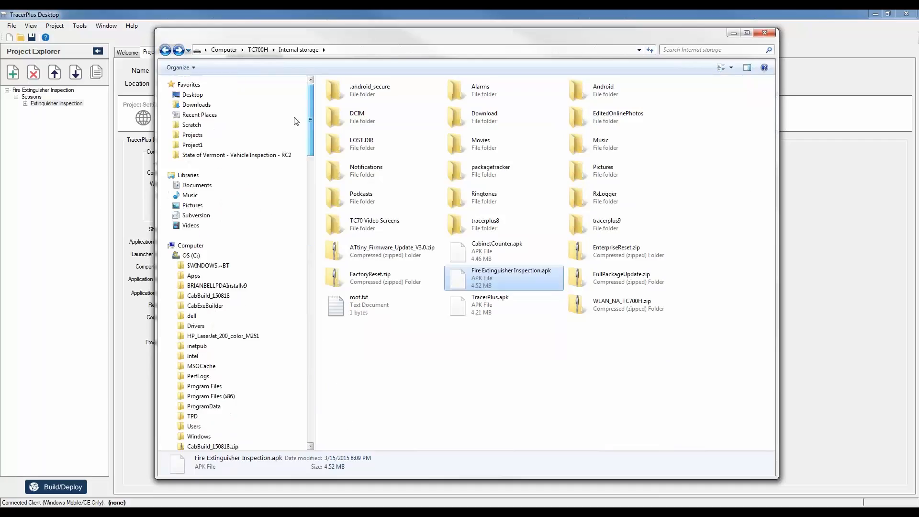
{"action": "left_click", "coordinate": [192, 135]}
{"action": "left_click", "coordinate": [378, 173]}
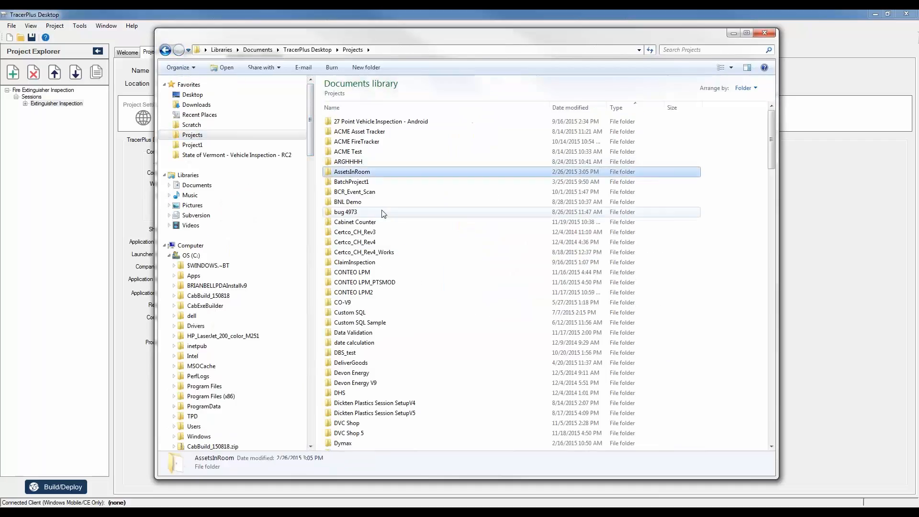
{"action": "type", "text": "fire"}
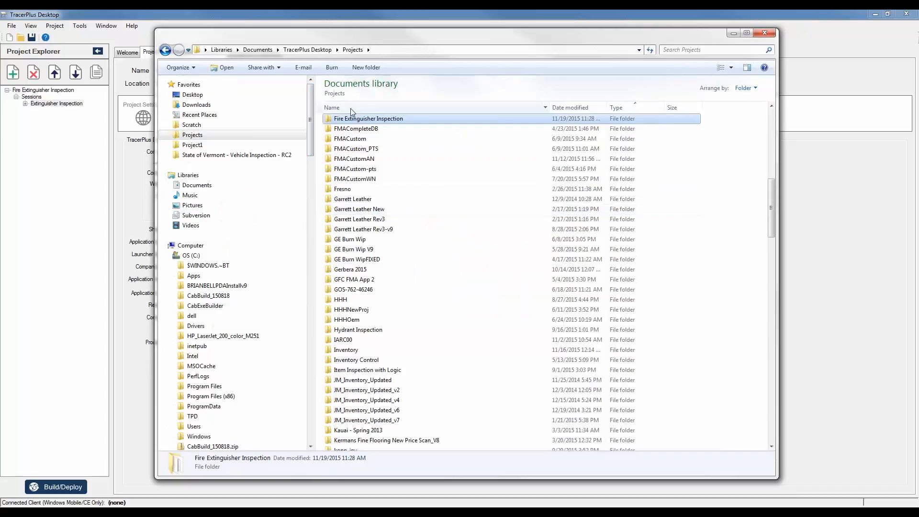
{"action": "double_click", "coordinate": [354, 121]}
Copy the built ACMECo.apk package (4,574 KB).
{"action": "left_click", "coordinate": [353, 142]}
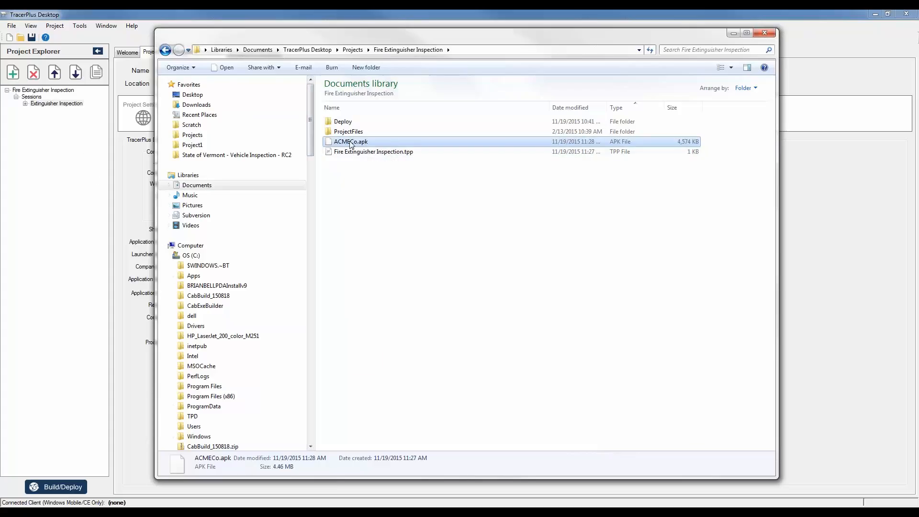
{"action": "right_click", "coordinate": [350, 143]}
{"action": "left_click", "coordinate": [389, 263]}
{"action": "left_click_drag", "start_coordinate": [314, 146], "coordinate": [329, 443]}
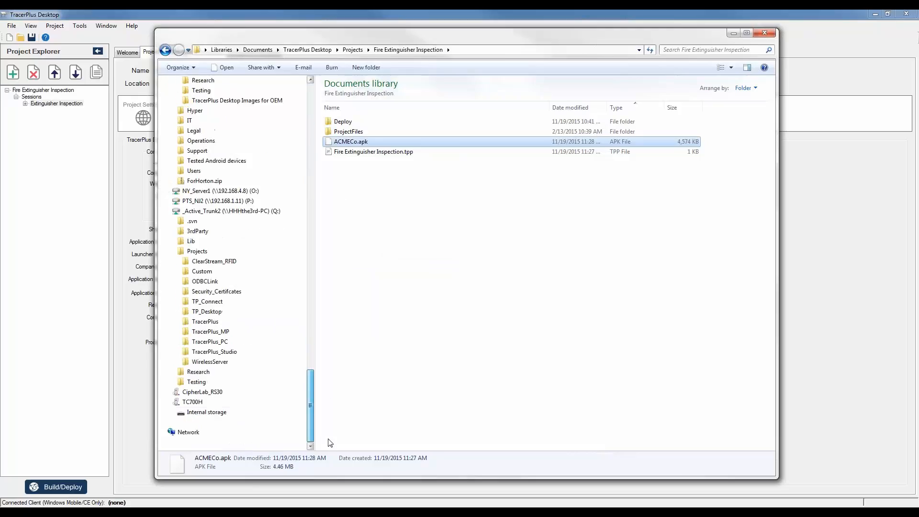
Paste ACMECo.apk into TC700H Internal storage and bring up the Vysor phone mirror.
{"action": "right_click", "coordinate": [204, 417]}
{"action": "left_click", "coordinate": [208, 419]}
{"action": "right_click", "coordinate": [424, 342]}
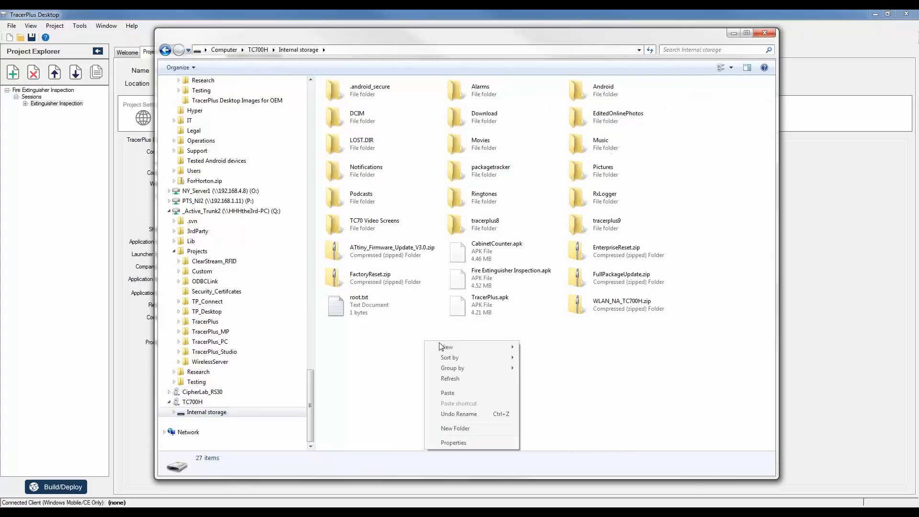
{"action": "left_click", "coordinate": [452, 394]}
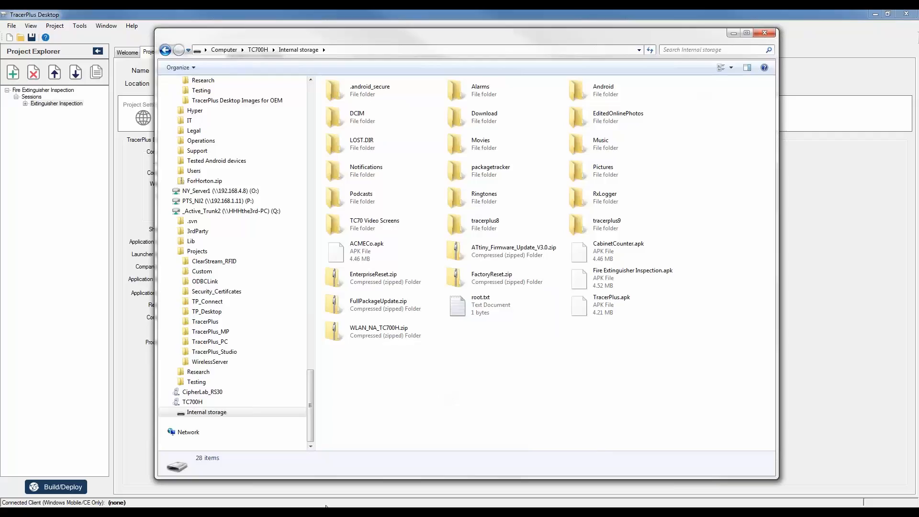
{"action": "left_click", "coordinate": [443, 515]}
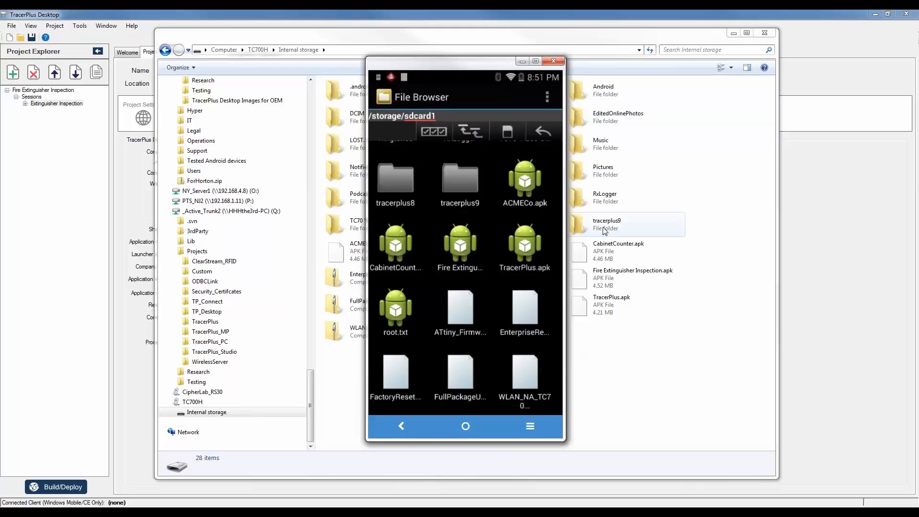
Install ACMECo.apk on the phone and open ACME Fire Inspection to its start screen.
{"action": "left_click", "coordinate": [528, 179]}
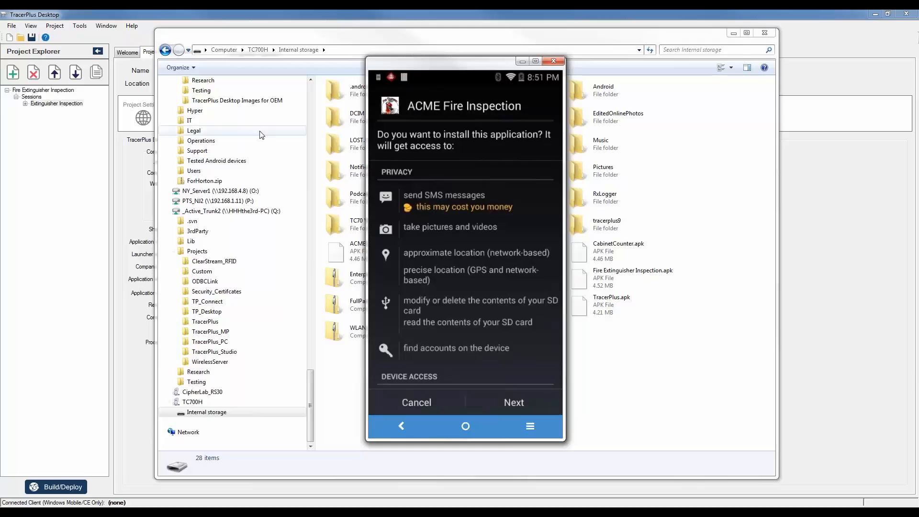
{"action": "left_click", "coordinate": [510, 401]}
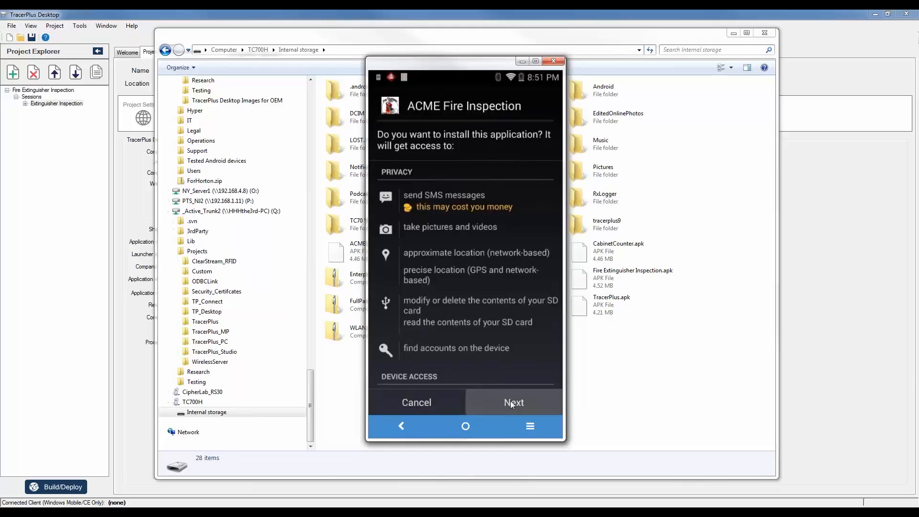
{"action": "left_click", "coordinate": [514, 403]}
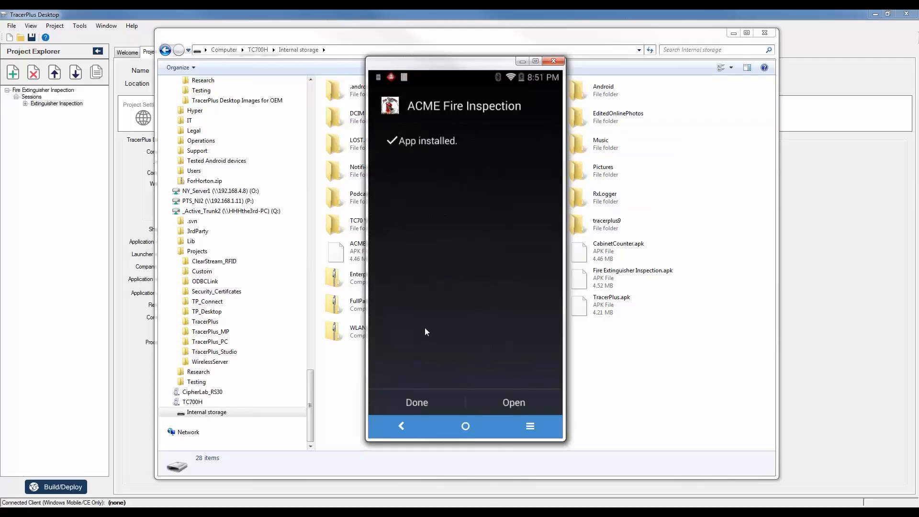
{"action": "left_click", "coordinate": [512, 404]}
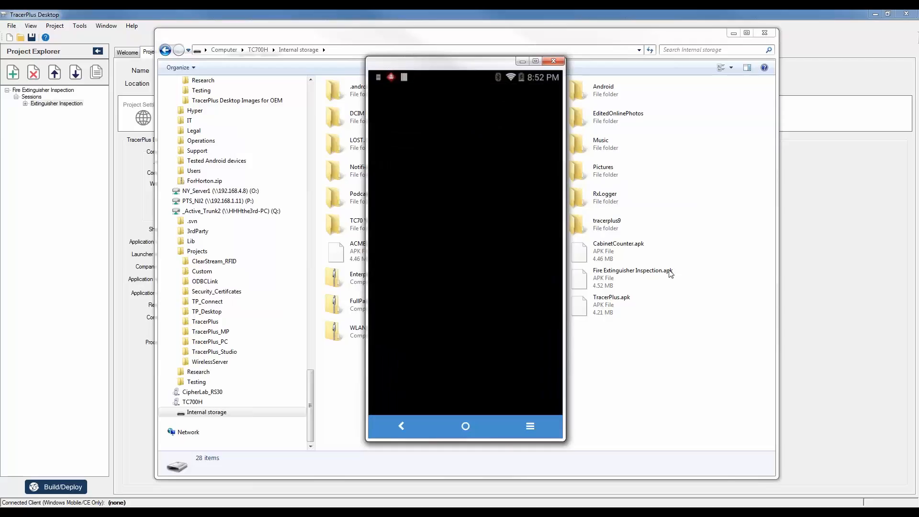
{"action": "left_click", "coordinate": [733, 33]}
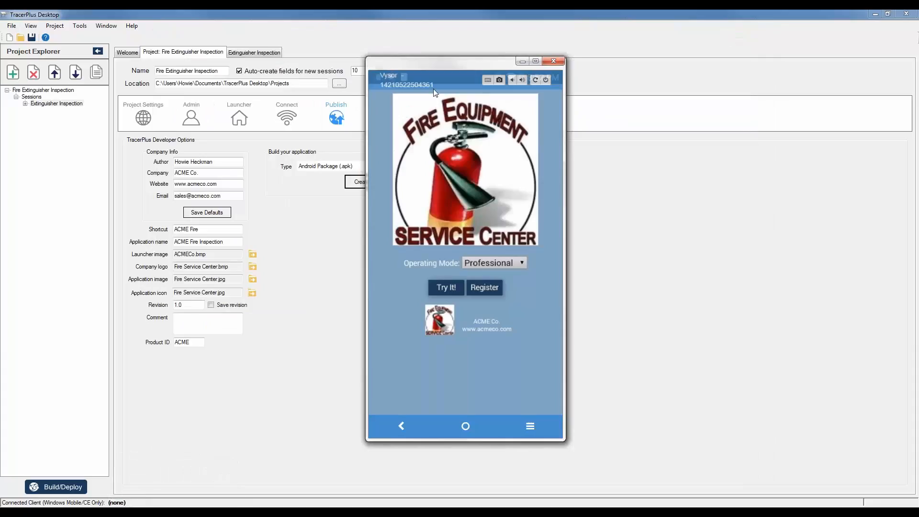
Reposition the Vysor phone mirror window while viewing the ACME Fire App Data Entry screen.
{"action": "left_click_drag", "start_coordinate": [443, 70], "coordinate": [367, 72]}
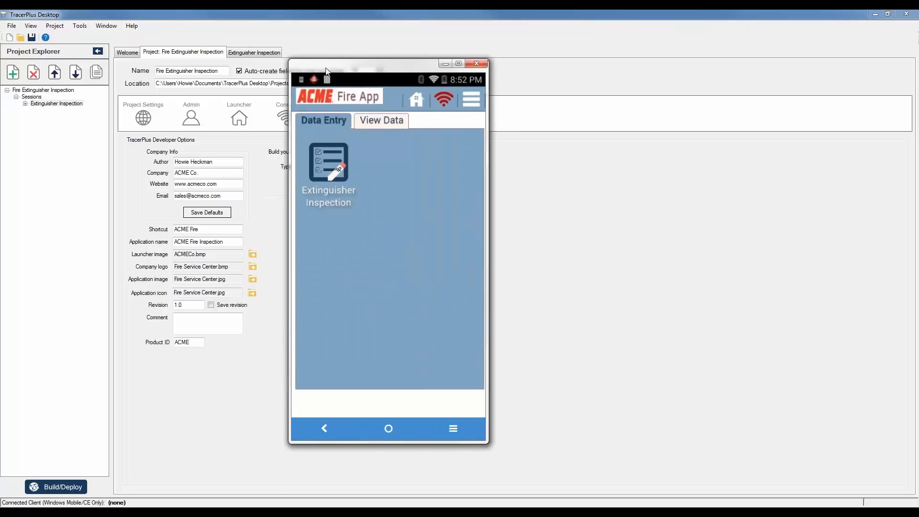
{"action": "left_click_drag", "start_coordinate": [322, 65], "coordinate": [394, 63]}
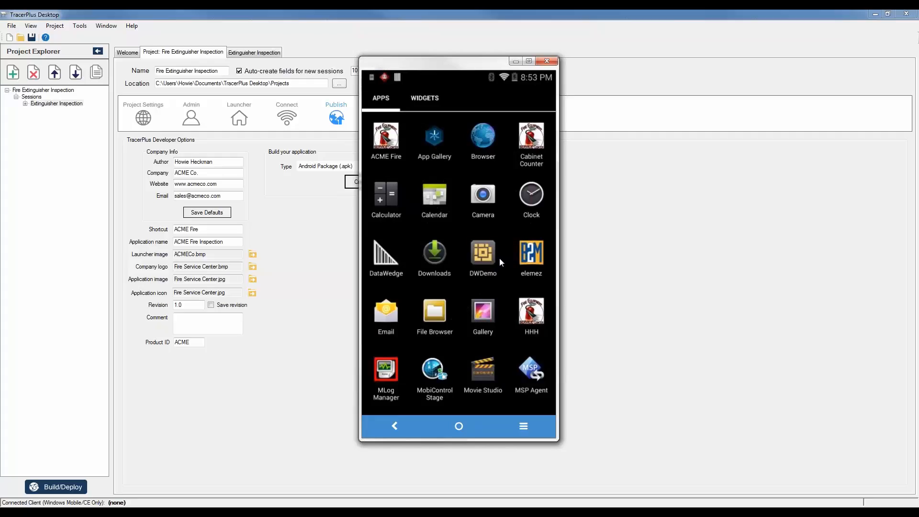
Swipe to the next page of the phone's apps, showing TracerPlus 9.
{"action": "left_click_drag", "start_coordinate": [484, 256], "coordinate": [447, 246]}
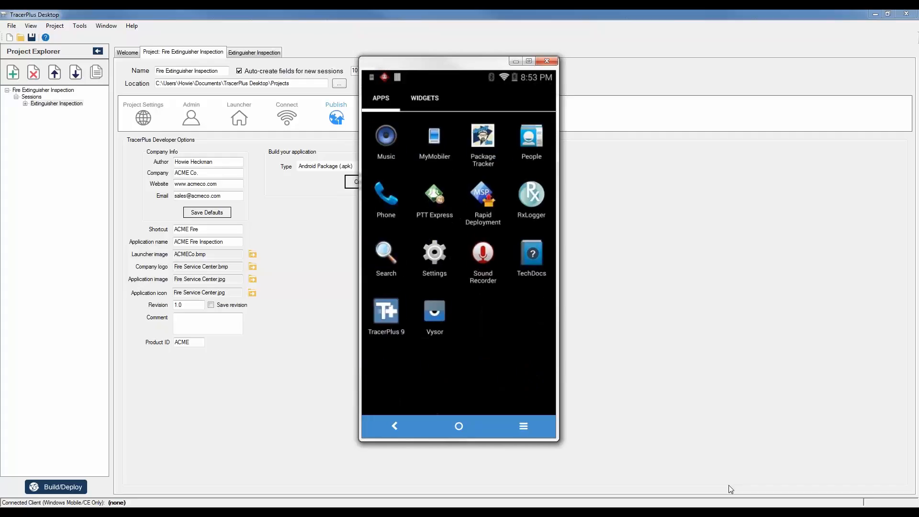
Open Package Tracker's Receive Packages form, back out, and return to TracerPlus Desktop's Publish settings.
{"action": "left_click", "coordinate": [504, 156]}
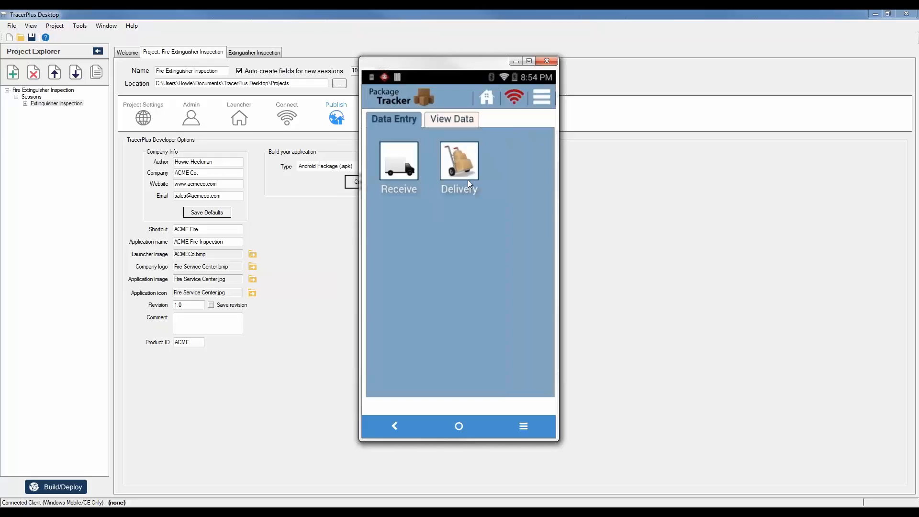
{"action": "key", "text": "Return"}
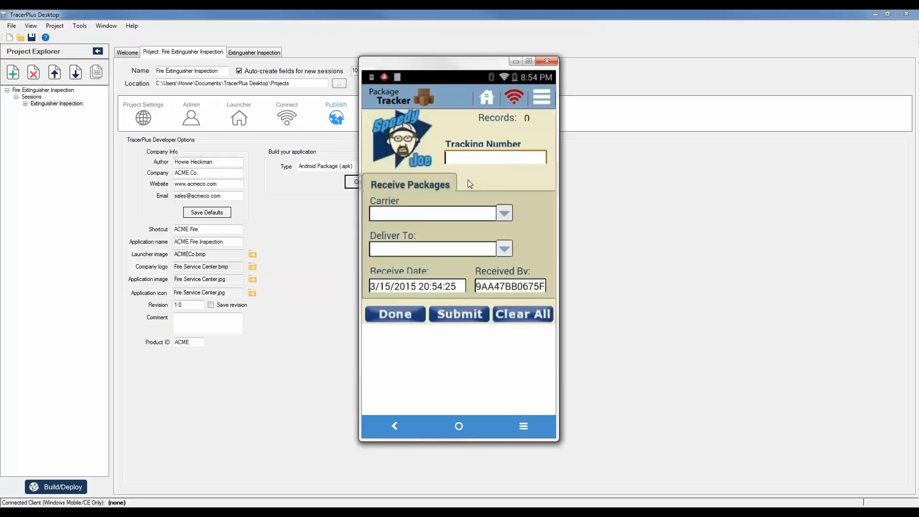
{"action": "key", "text": "Escape"}
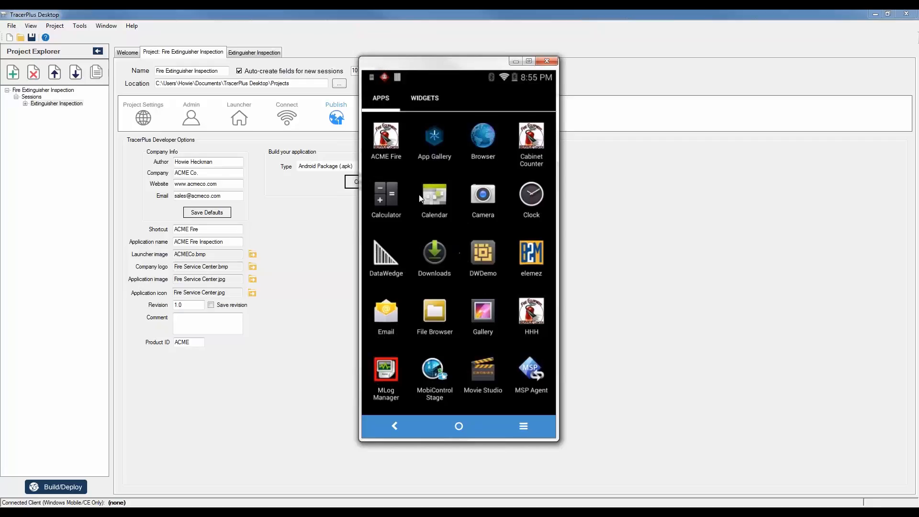
{"action": "left_click", "coordinate": [278, 395]}
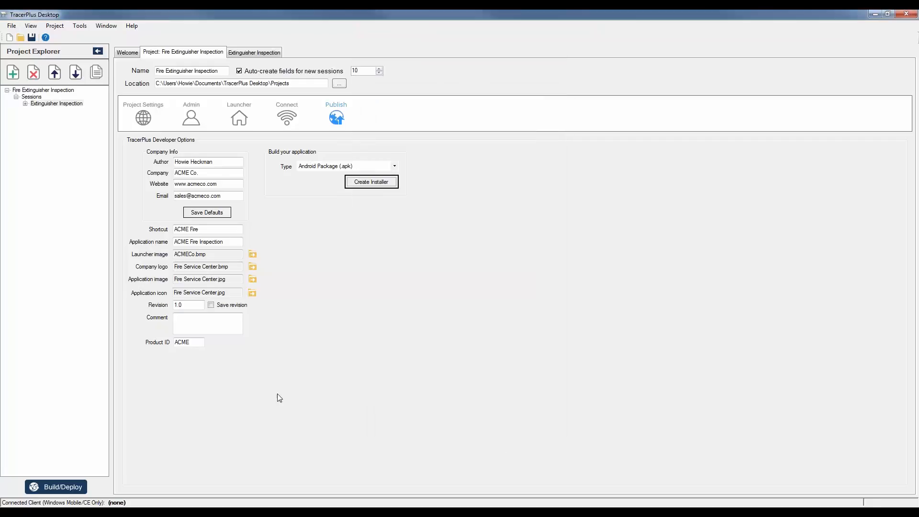